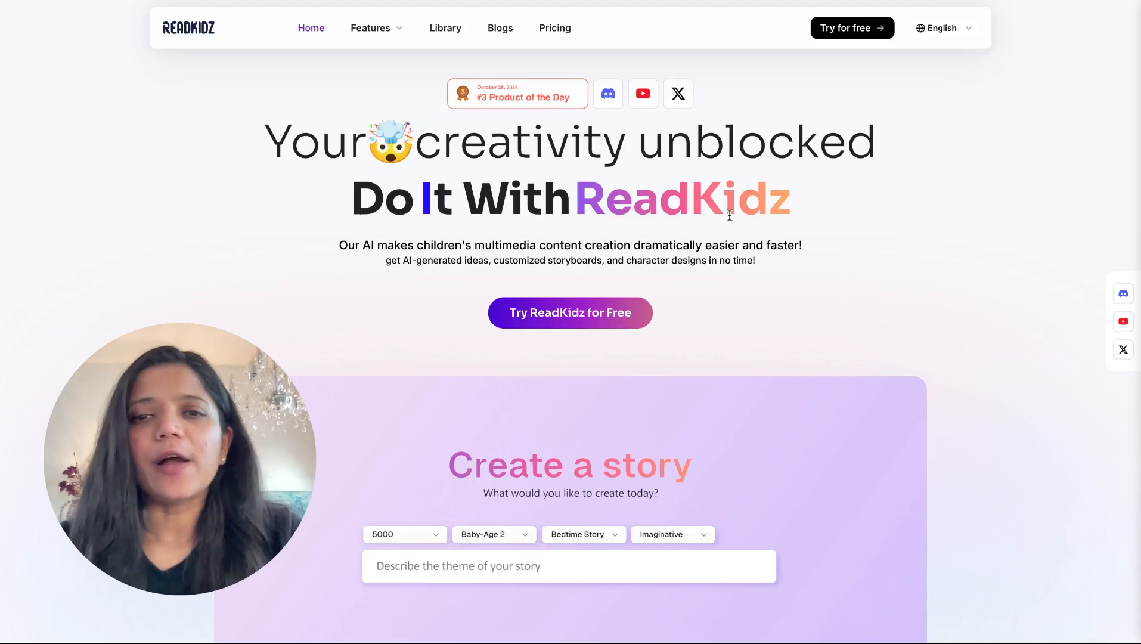
pyautogui.tripleClick(272, 144)
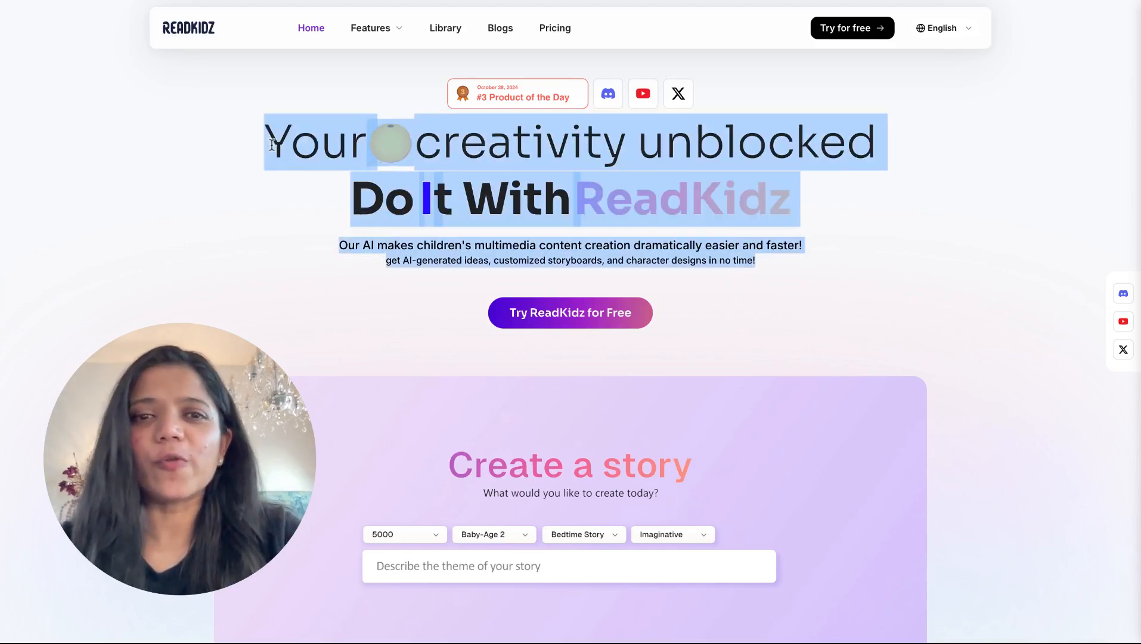
pyautogui.click(272, 144)
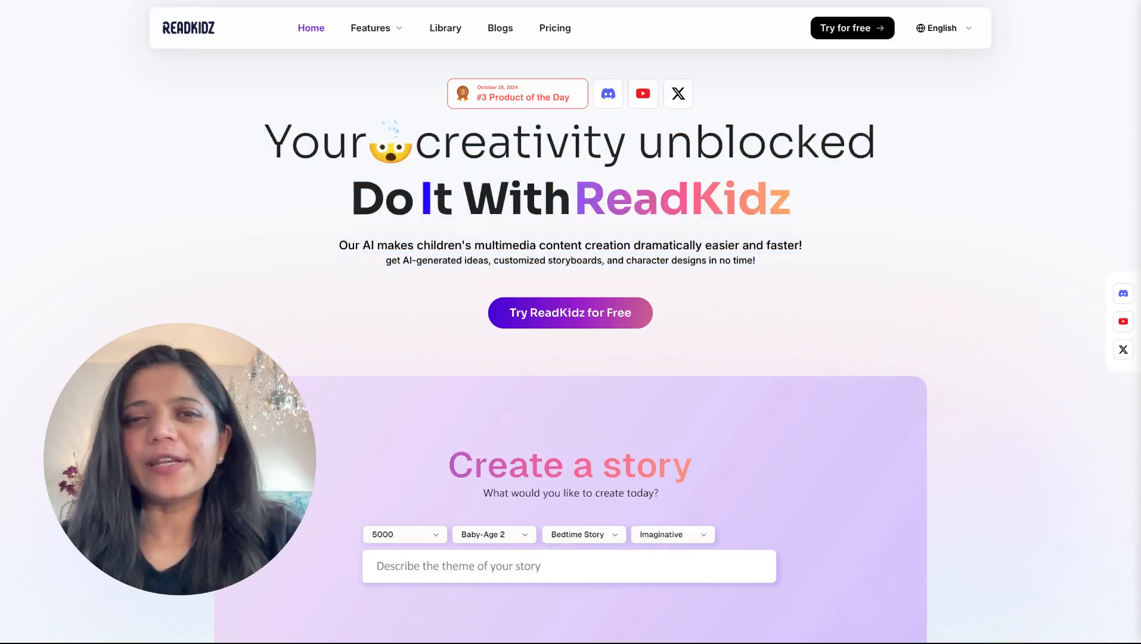
pyautogui.moveTo(271, 279); pyautogui.dragTo(272, 145)
pyautogui.click(451, 154)
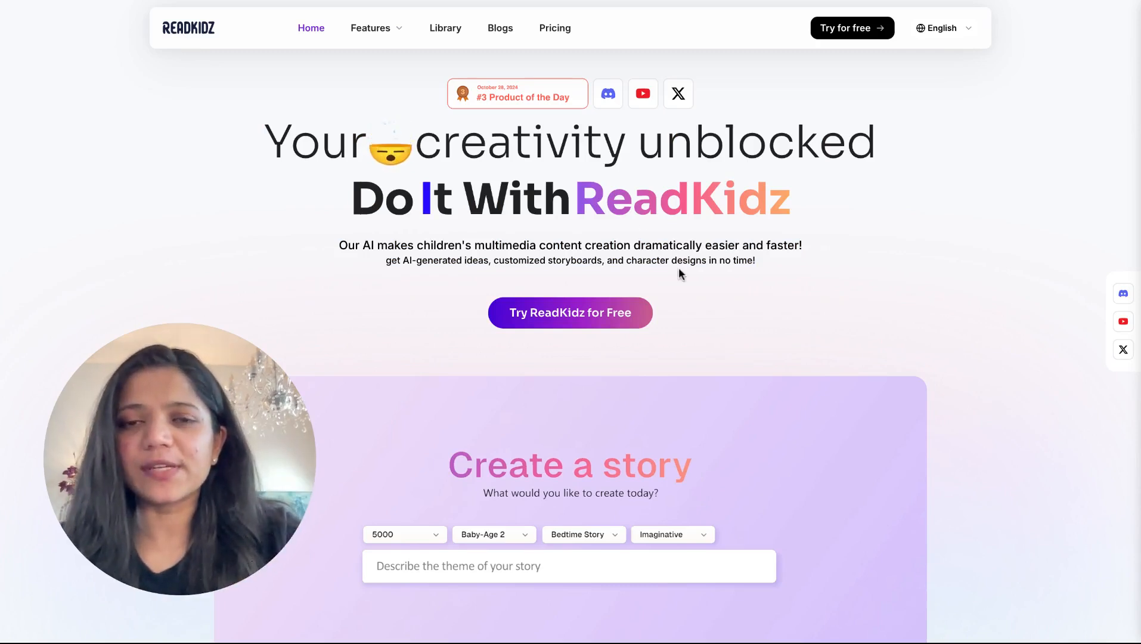
pyautogui.scroll(-2, 678, 271)
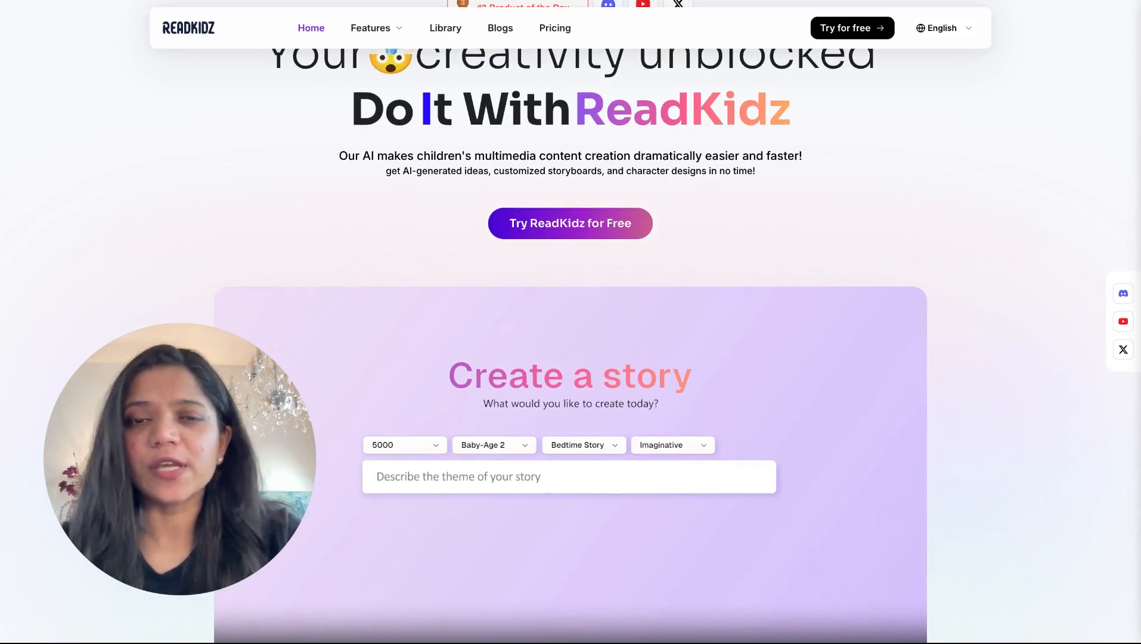
pyautogui.scroll(2, 678, 272)
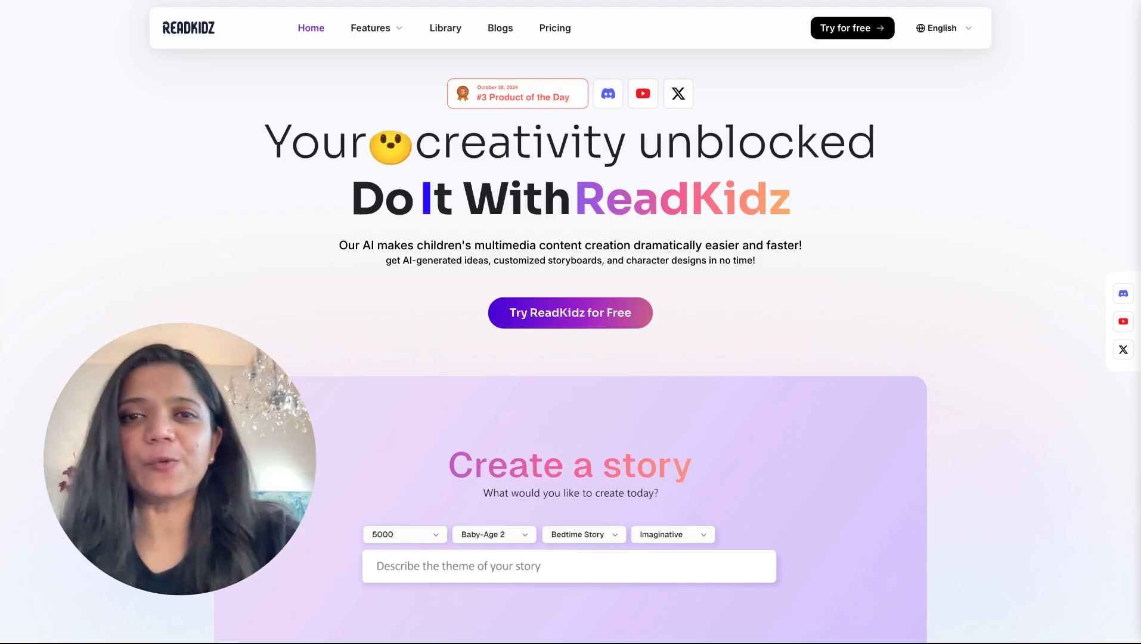
# Examine the pricing plans, comparing the credits and included features of the Free, Standard, Pro and Mega tiers
pyautogui.click(556, 30)
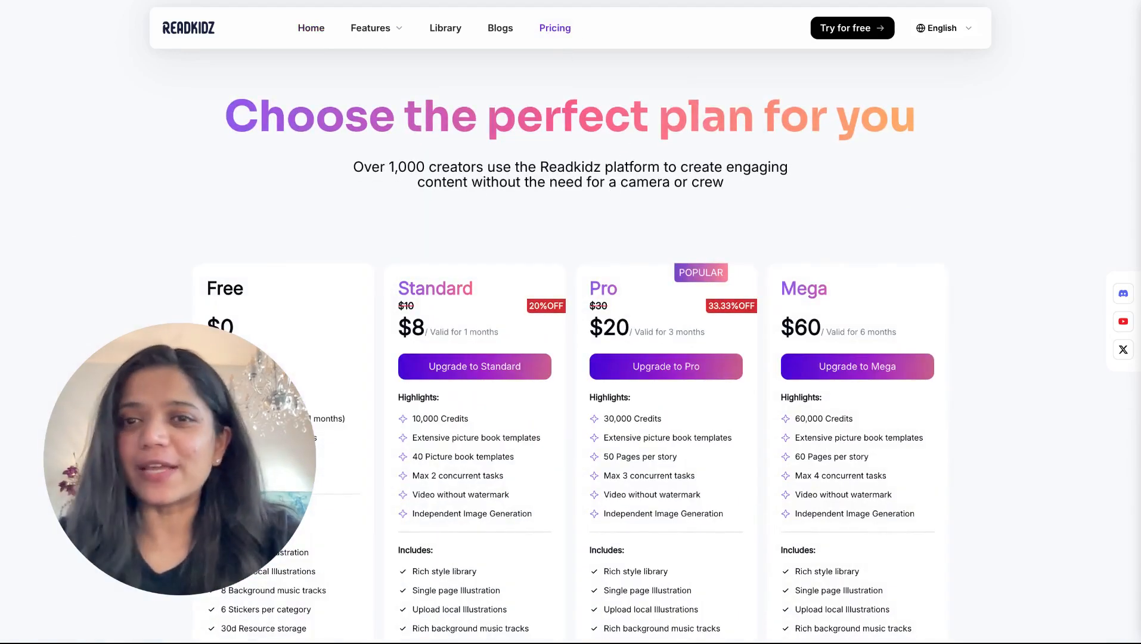
pyautogui.scroll(-3, 233, 237)
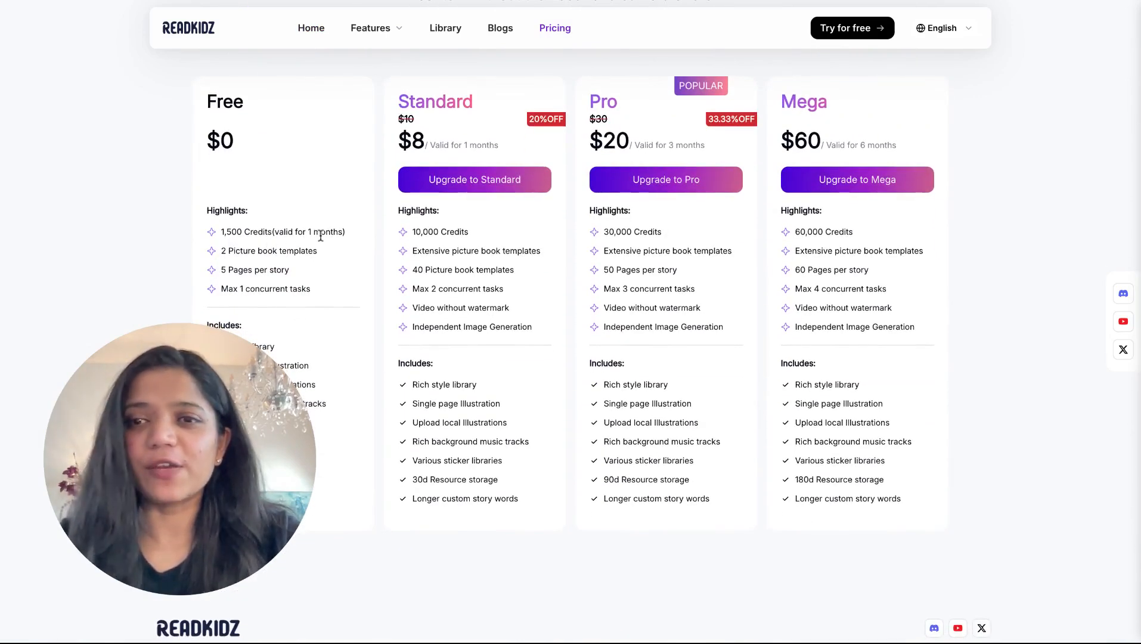
pyautogui.scroll(-1, 307, 264)
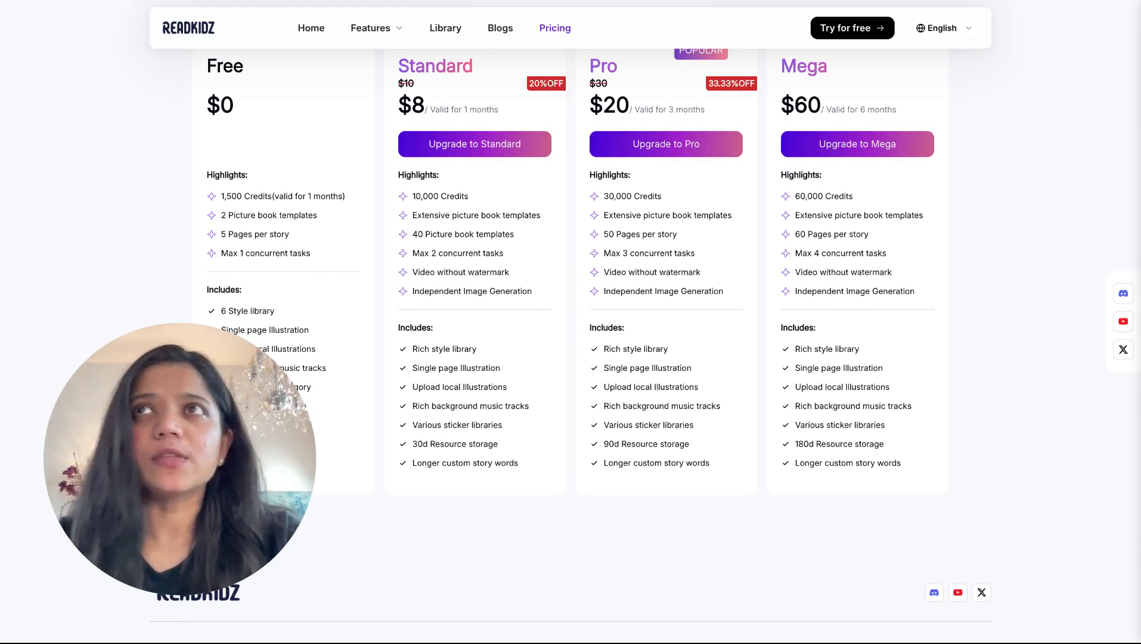
pyautogui.scroll(5, 571, 358)
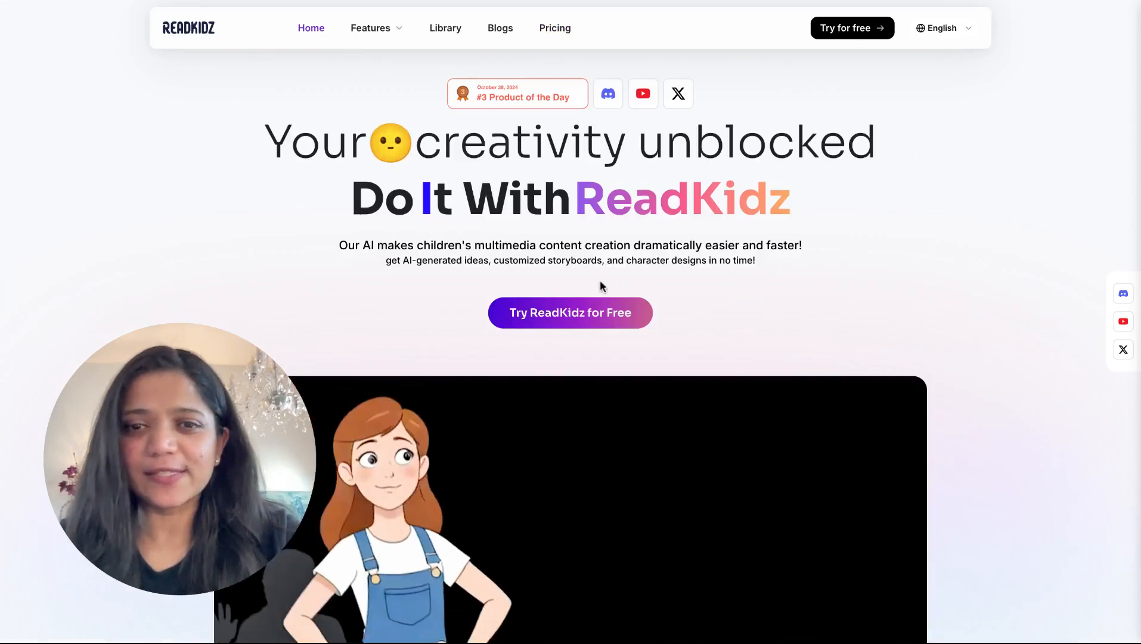
# Start using ReadKidz for free, keep English as the language, and continue with the Generate children's books option
pyautogui.click(585, 333)
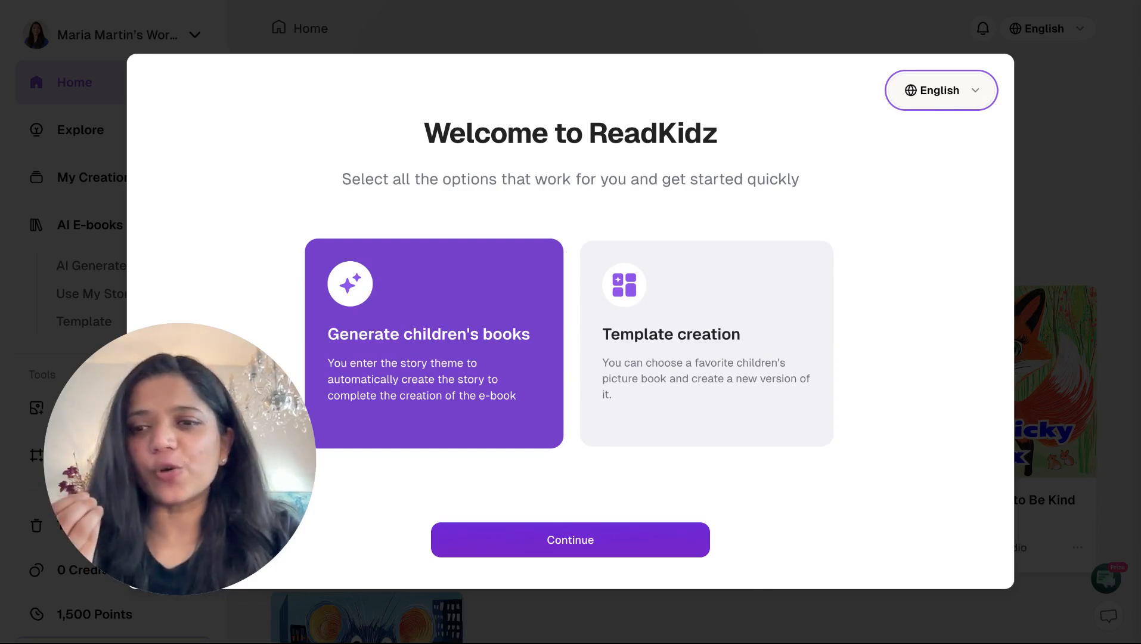
pyautogui.click(942, 91)
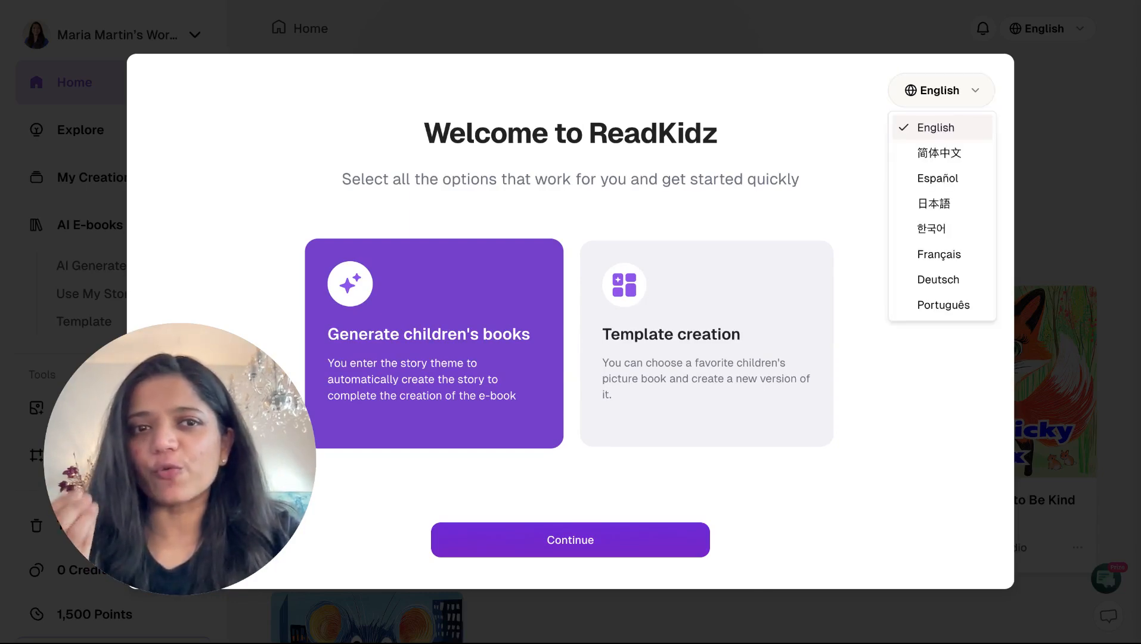
pyautogui.click(916, 343)
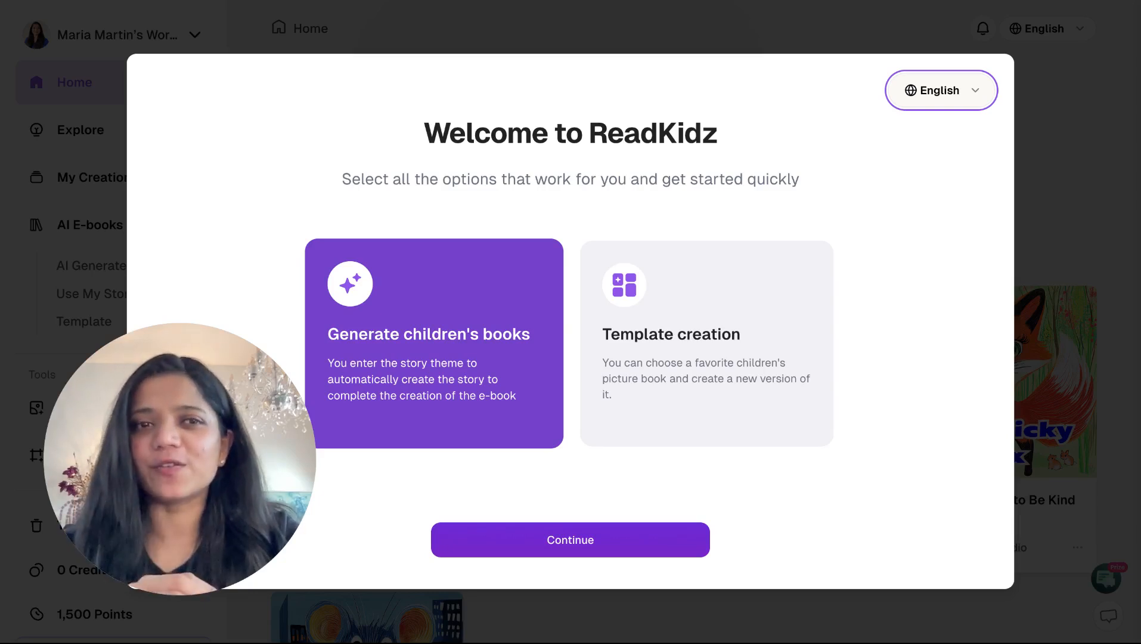
pyautogui.click(507, 434)
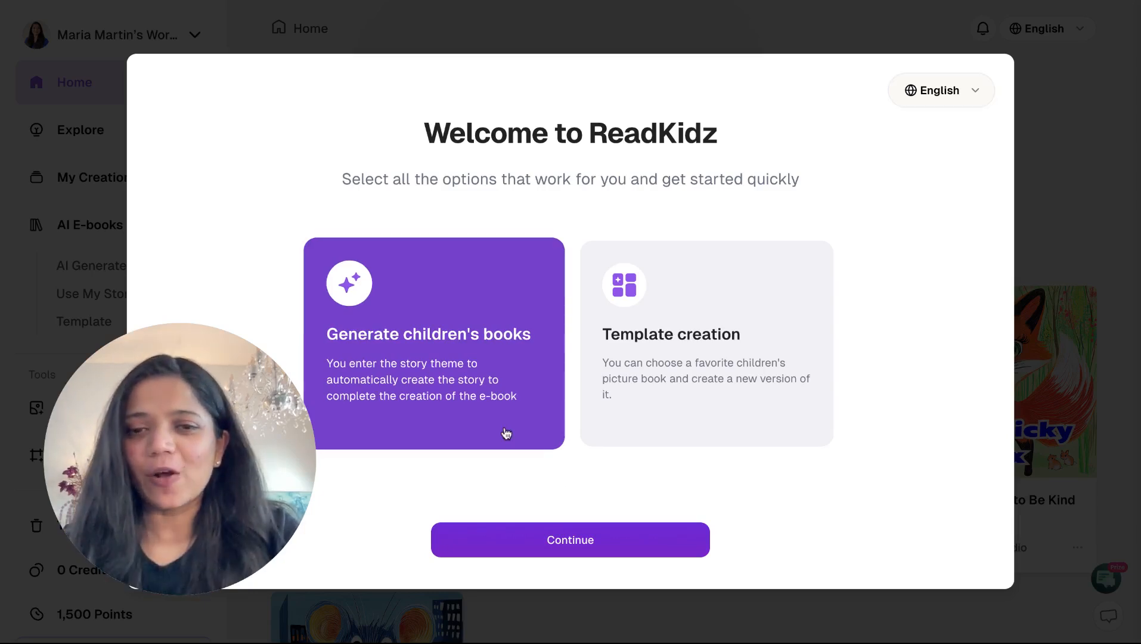
pyautogui.click(571, 542)
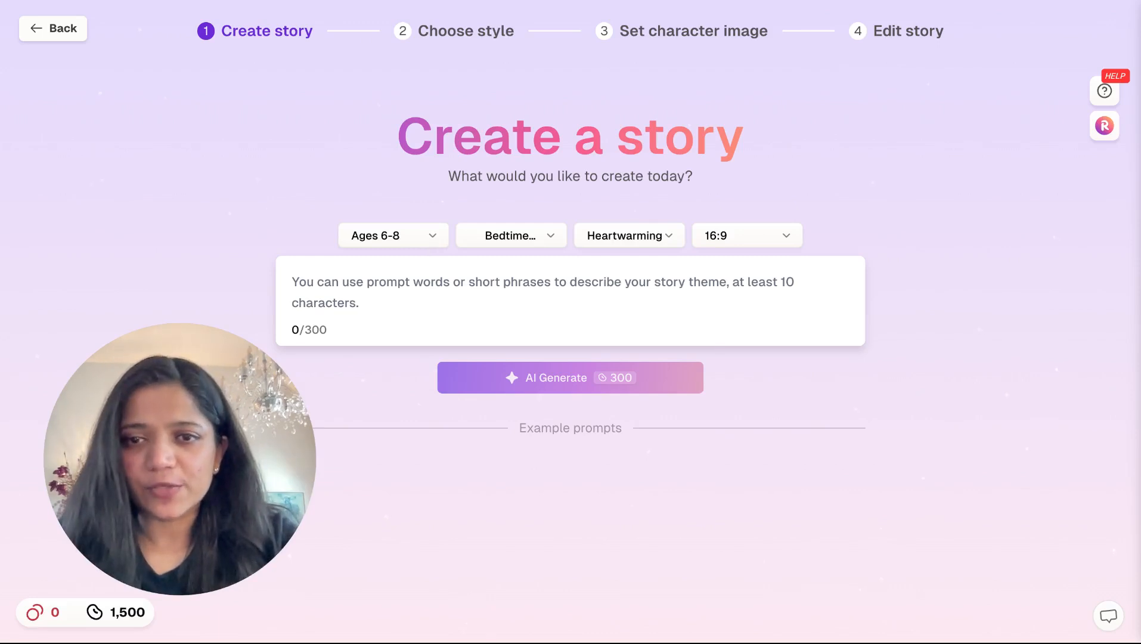
# Configure the story for Ages 3-5 as a Bedtime Story with Educational writing style, keeping the 16:9 aspect ratio
pyautogui.click(430, 236)
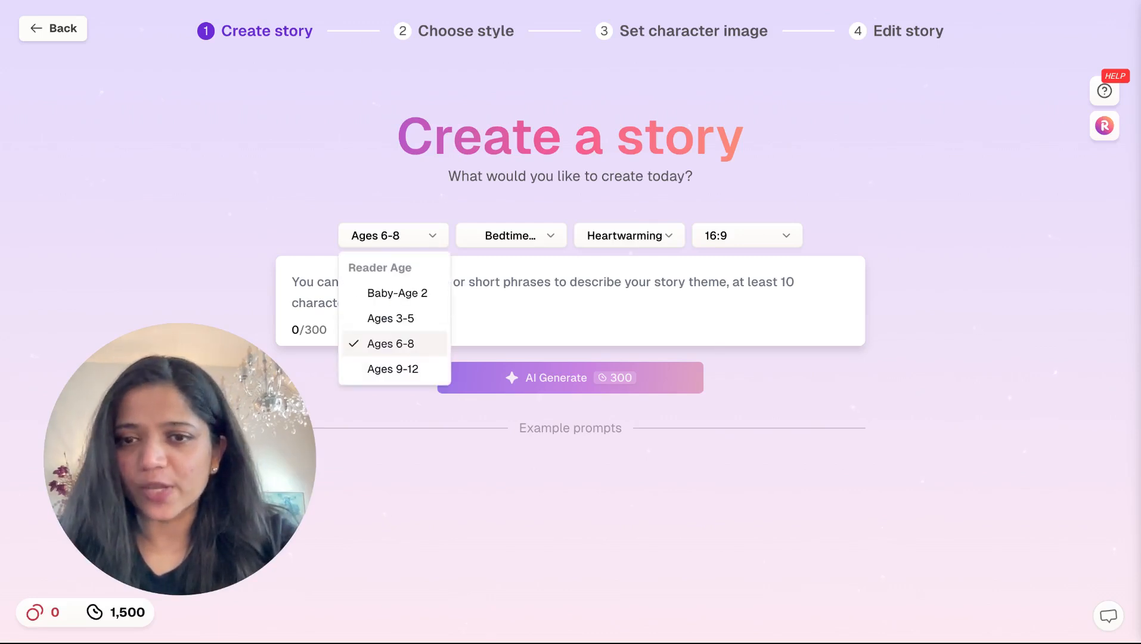
pyautogui.click(397, 326)
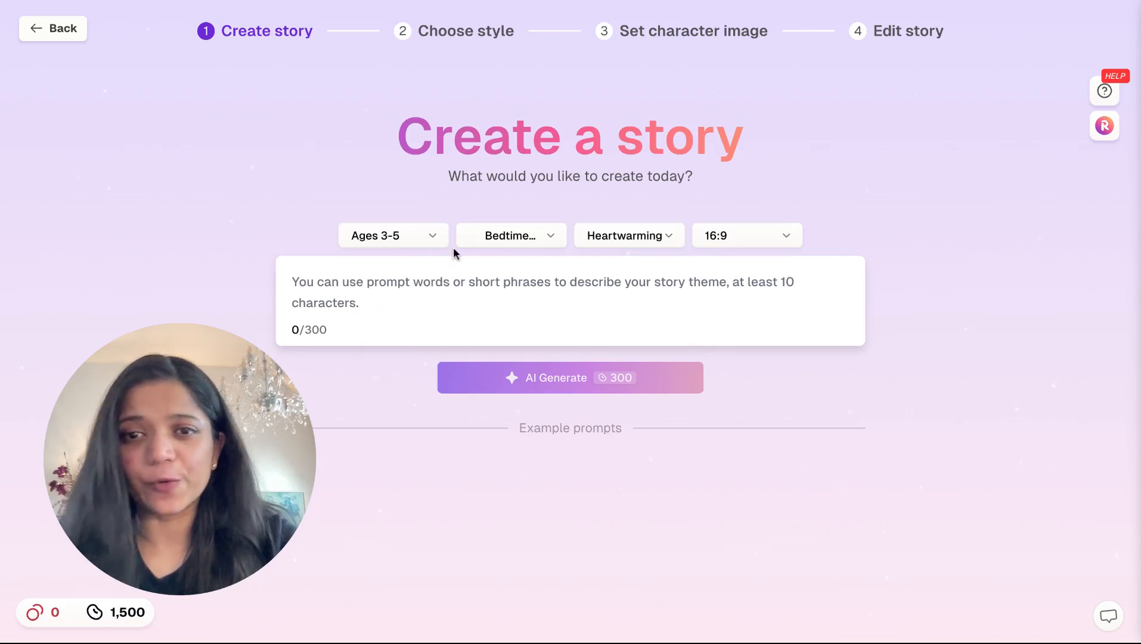
pyautogui.click(527, 246)
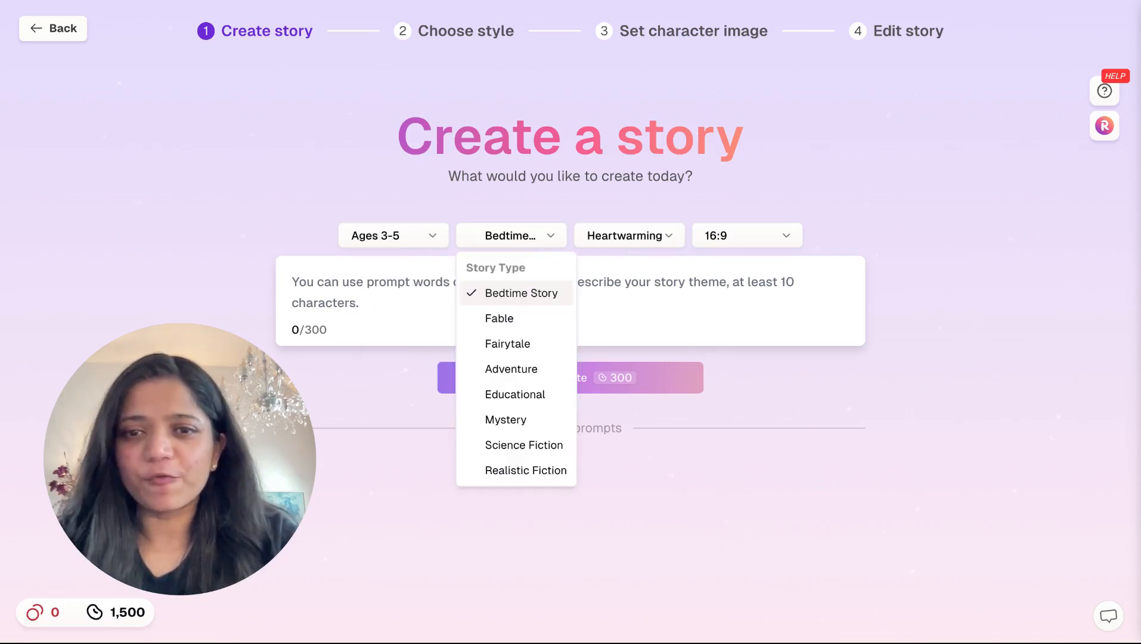
pyautogui.click(524, 302)
pyautogui.click(636, 239)
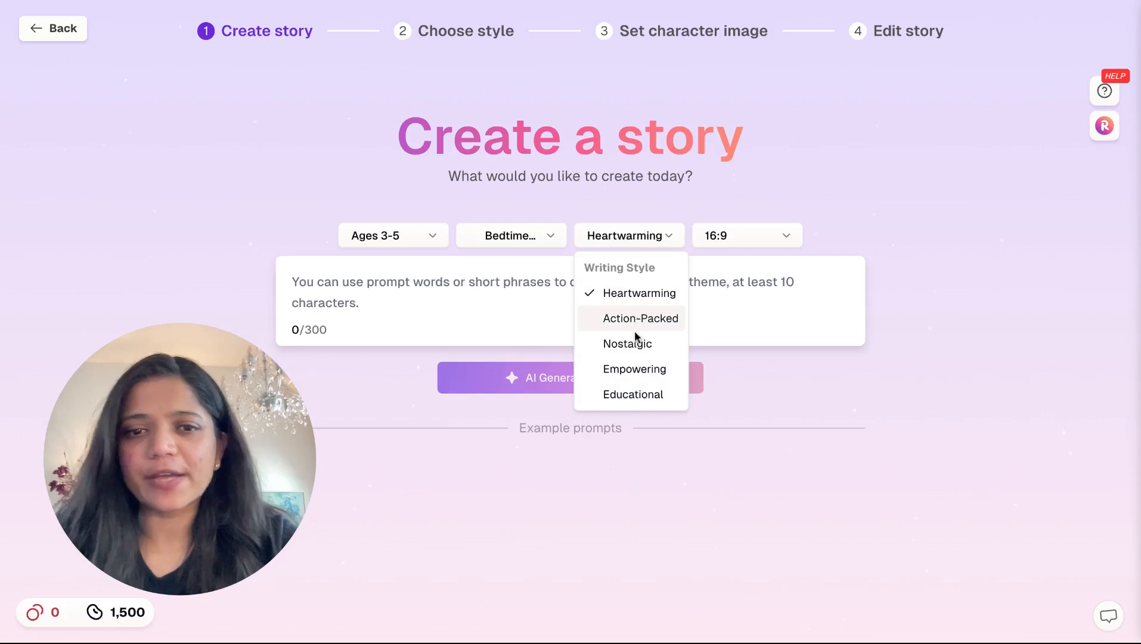
pyautogui.click(633, 394)
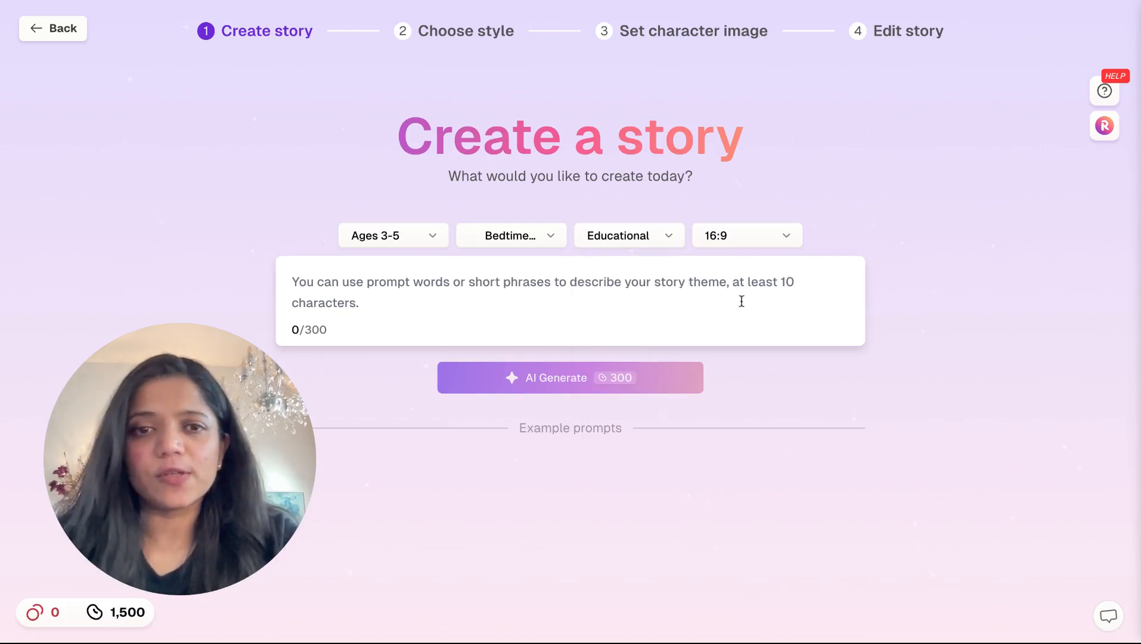
pyautogui.click(742, 237)
pyautogui.click(742, 236)
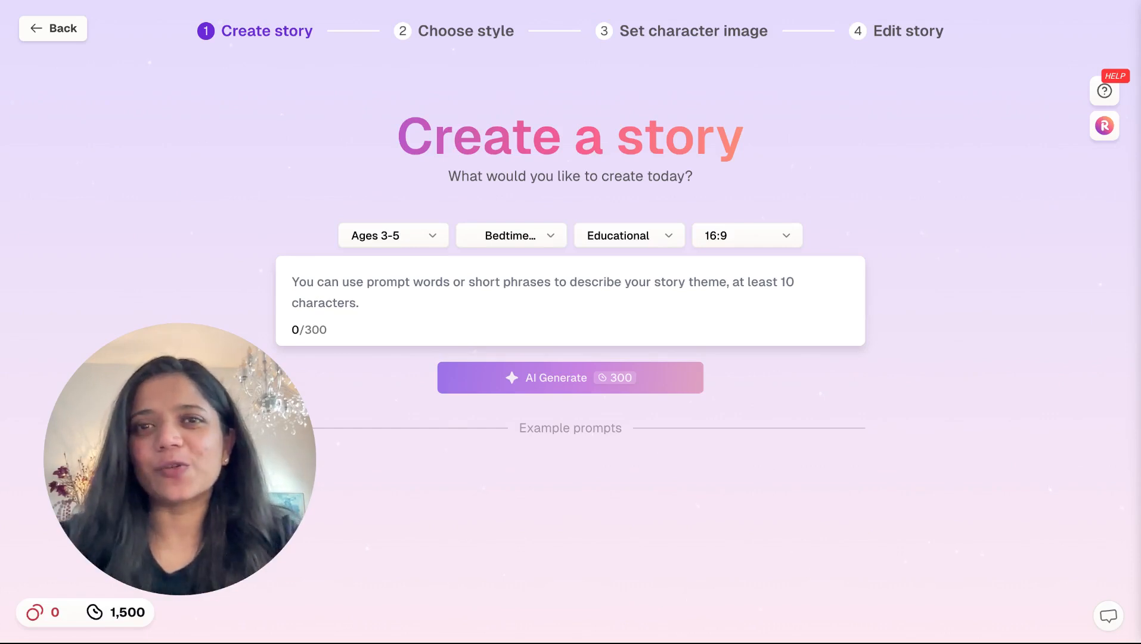
# Generate a very short, fun kids' story about a small child trying to figure out why there are white spots in the sky
pyautogui.write('Give me a very short story about a small child trying to figure out why there are white spots in the sky. This is for kids. Keep it short and fun.')
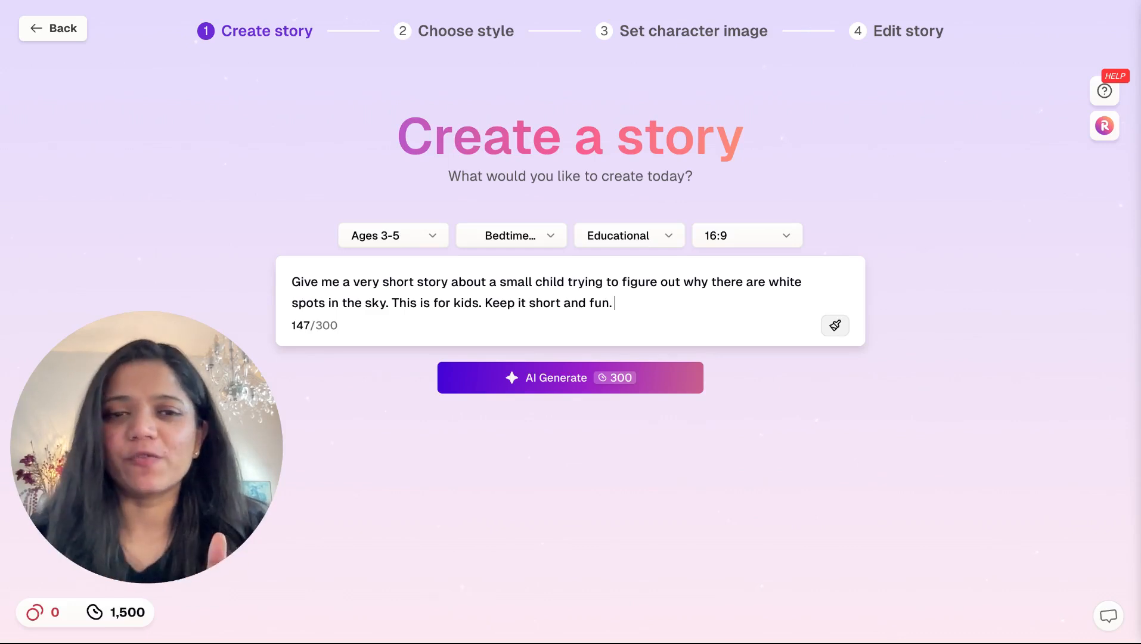
pyautogui.click(569, 387)
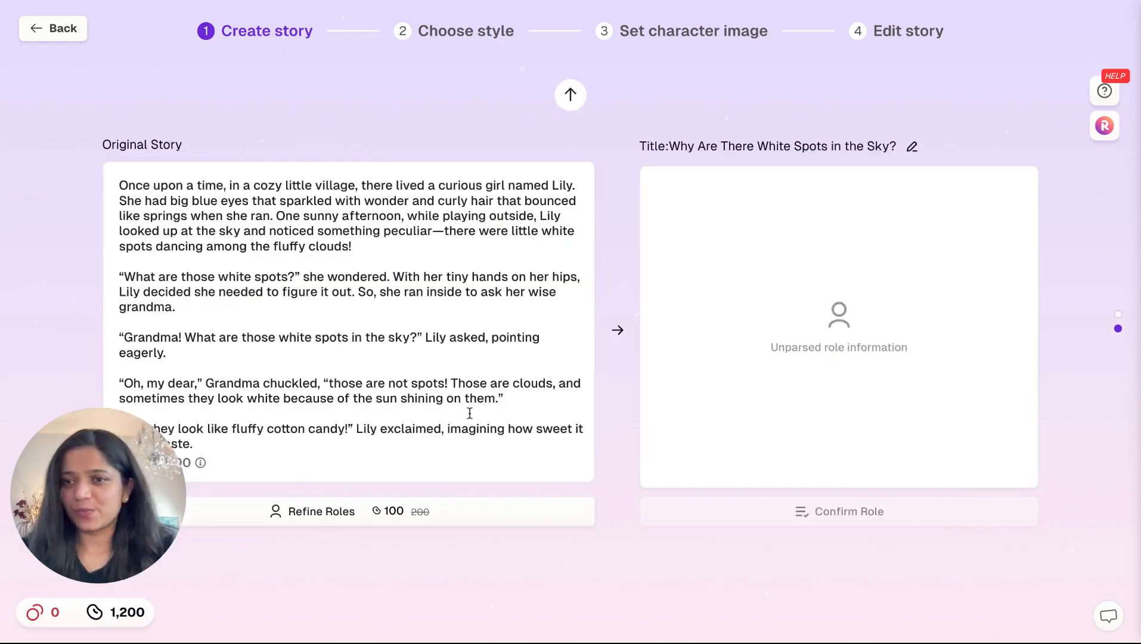
# Read through the generated original story from beginning to end, checking its plot and dialogue
pyautogui.scroll(-2, 470, 412)
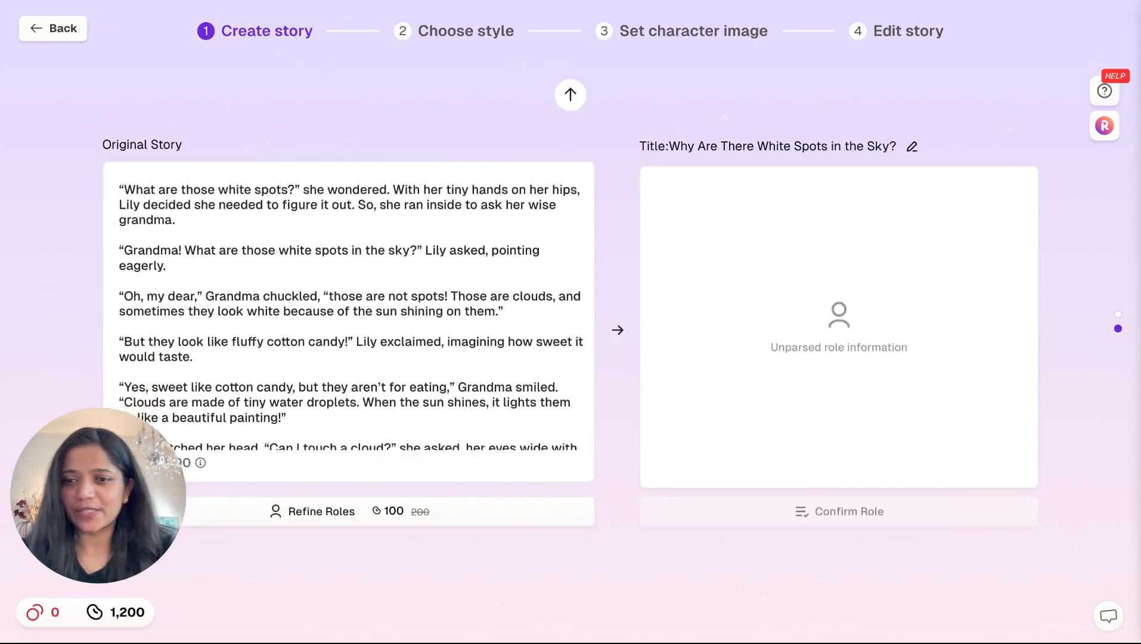
pyautogui.scroll(-10, 349, 322)
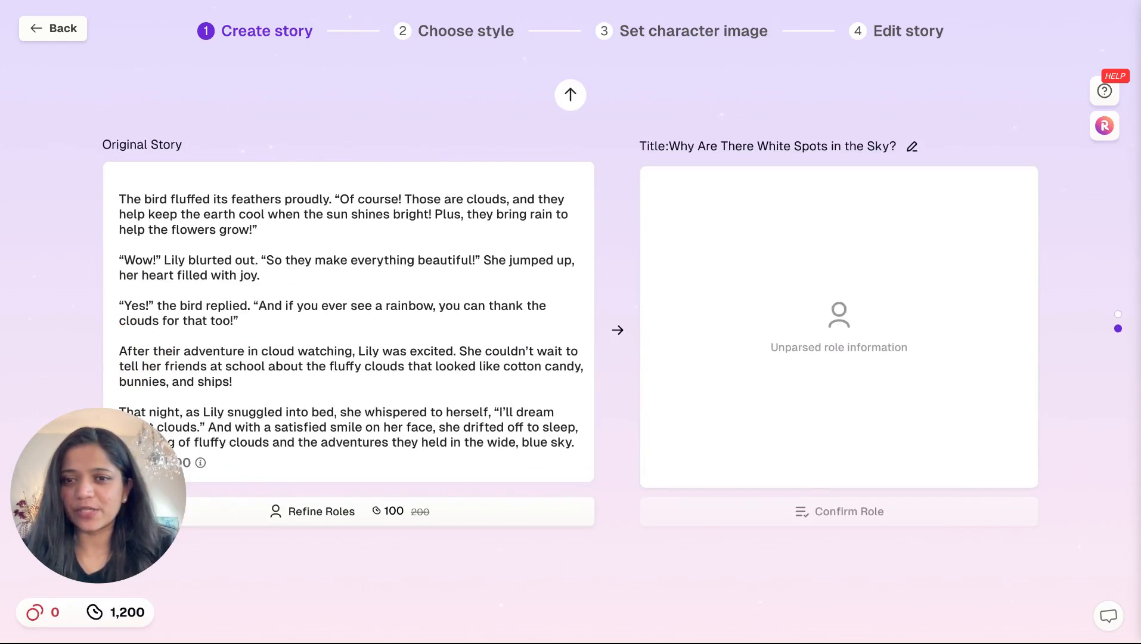
pyautogui.scroll(12, 275, 471)
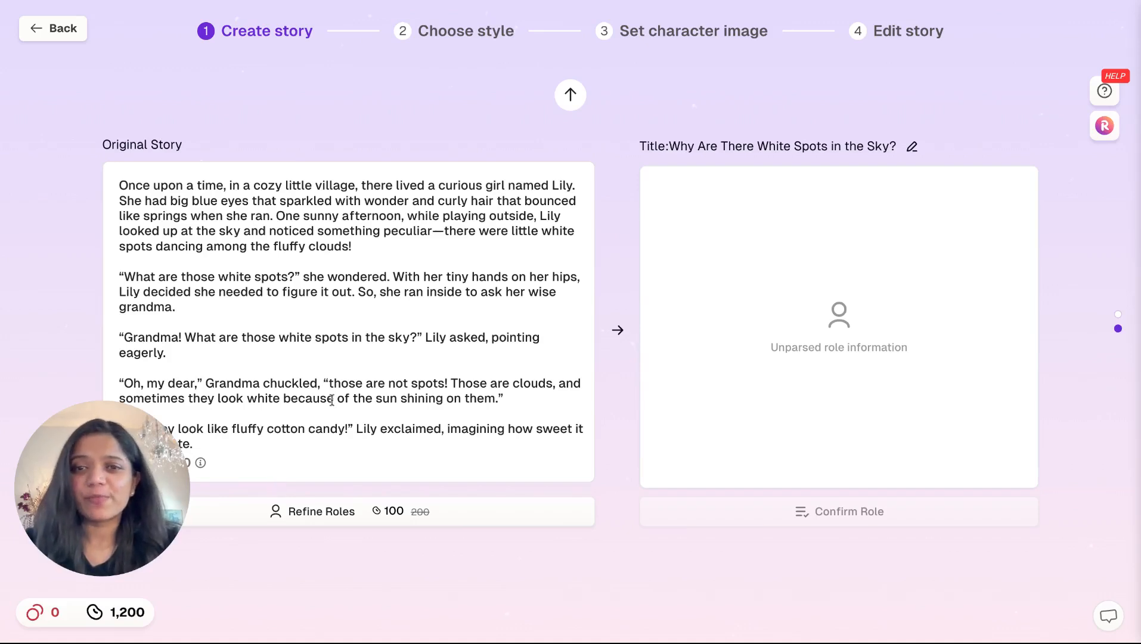
pyautogui.scroll(-15, 333, 393)
pyautogui.scroll(15, 337, 382)
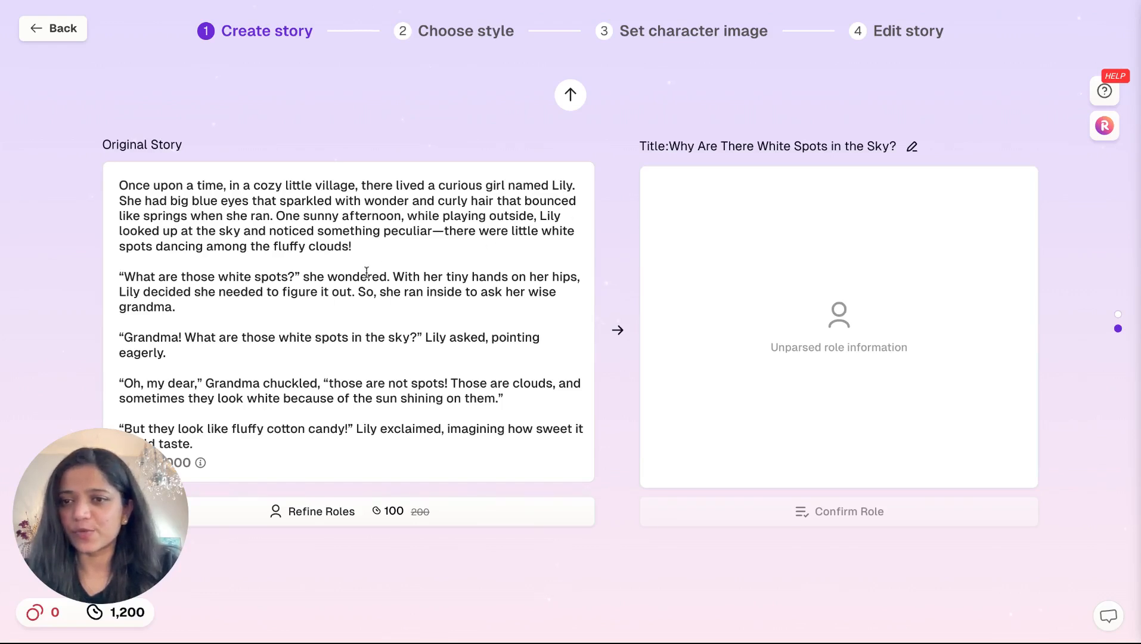
pyautogui.scroll(-1, 366, 272)
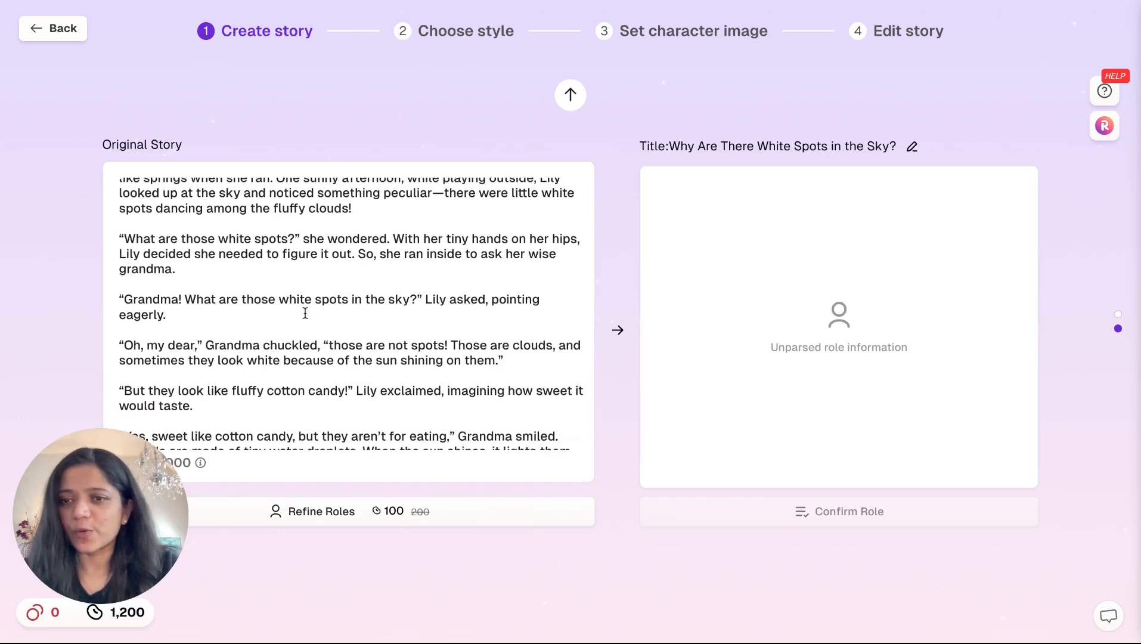
pyautogui.scroll(-1, 304, 312)
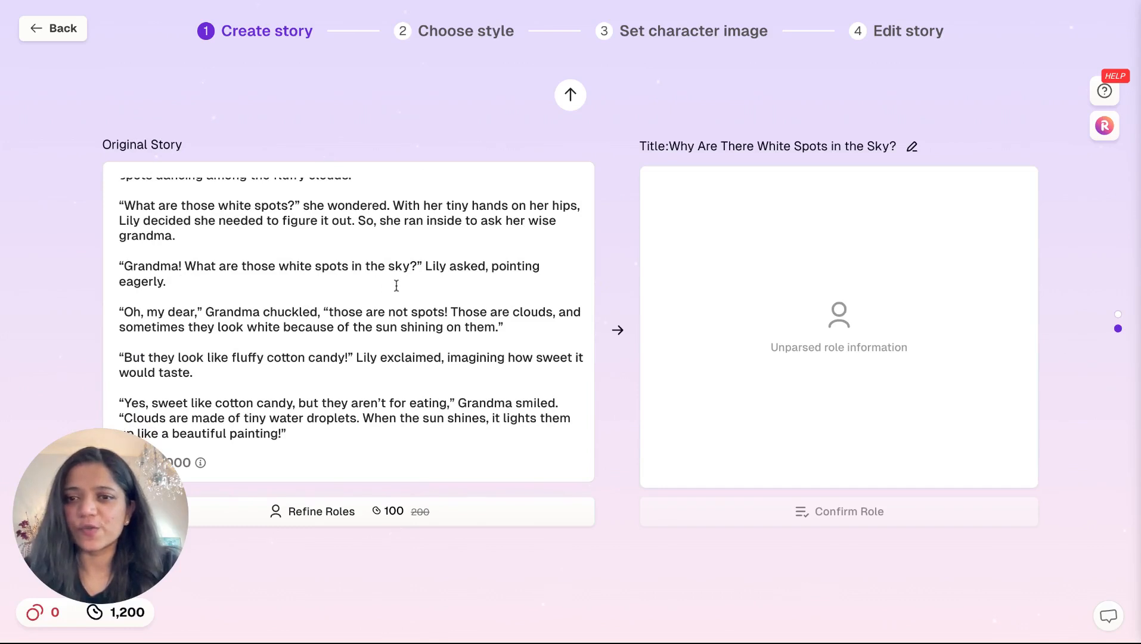
pyautogui.scroll(-3, 376, 288)
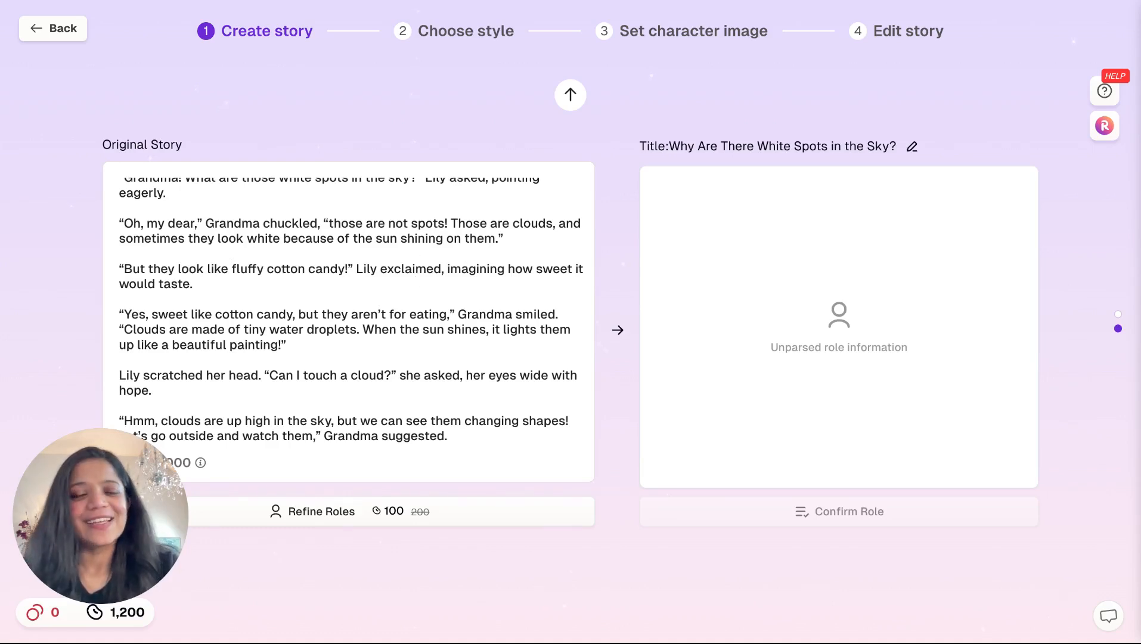
pyautogui.scroll(-3, 349, 322)
pyautogui.scroll(5, 349, 322)
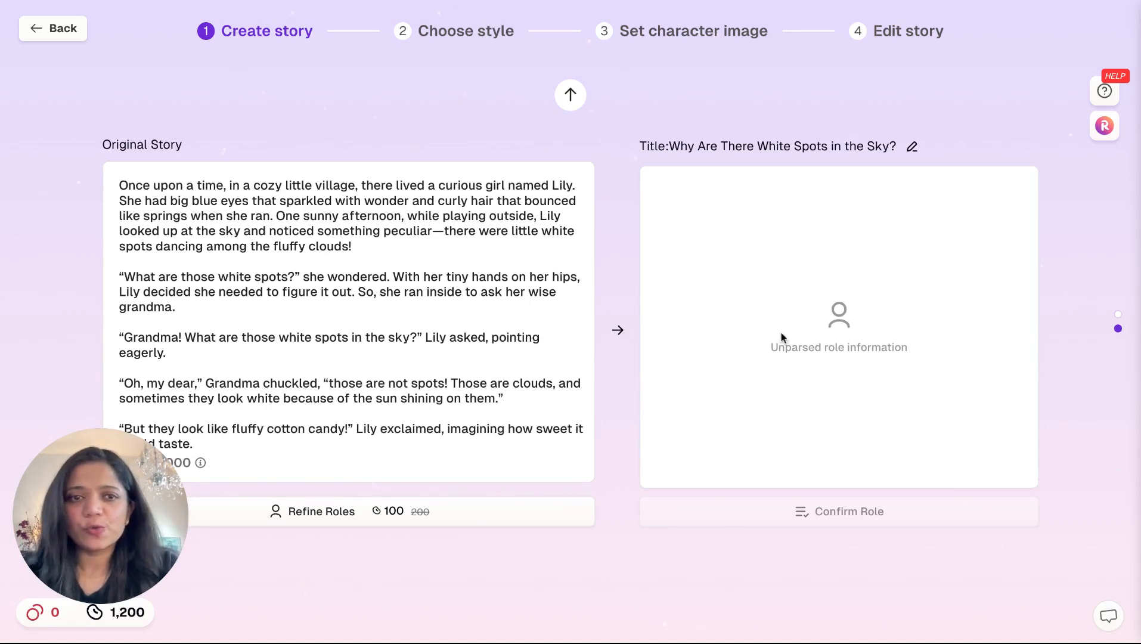
# Keep the story title "Why Are There White Spots in the Sky?" and try to confirm the role
pyautogui.click(913, 147)
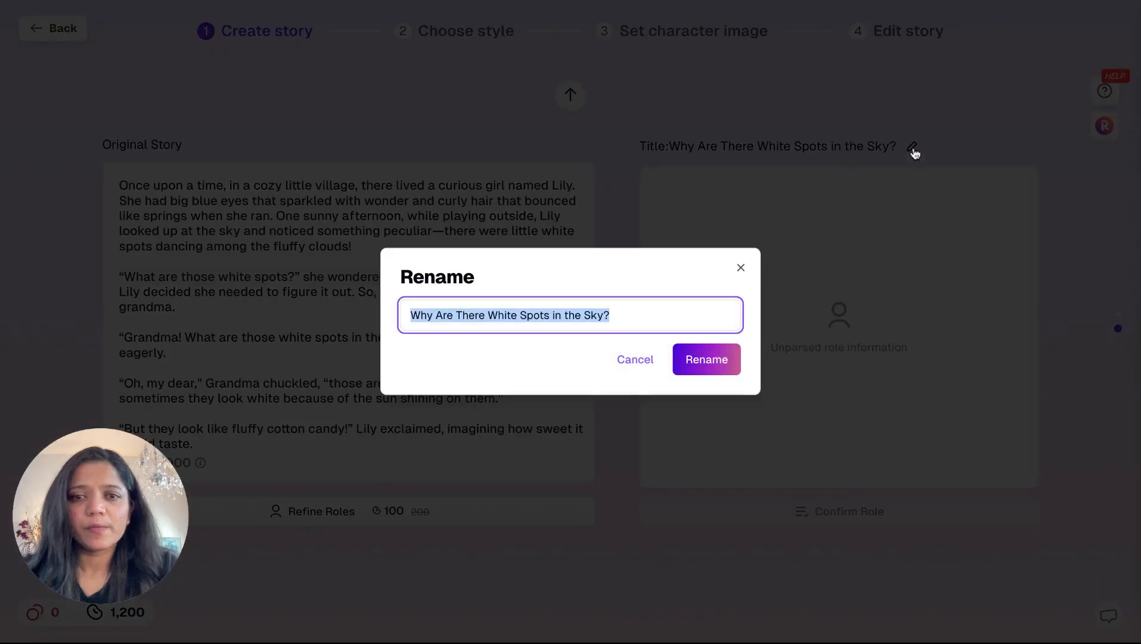
pyautogui.click(684, 364)
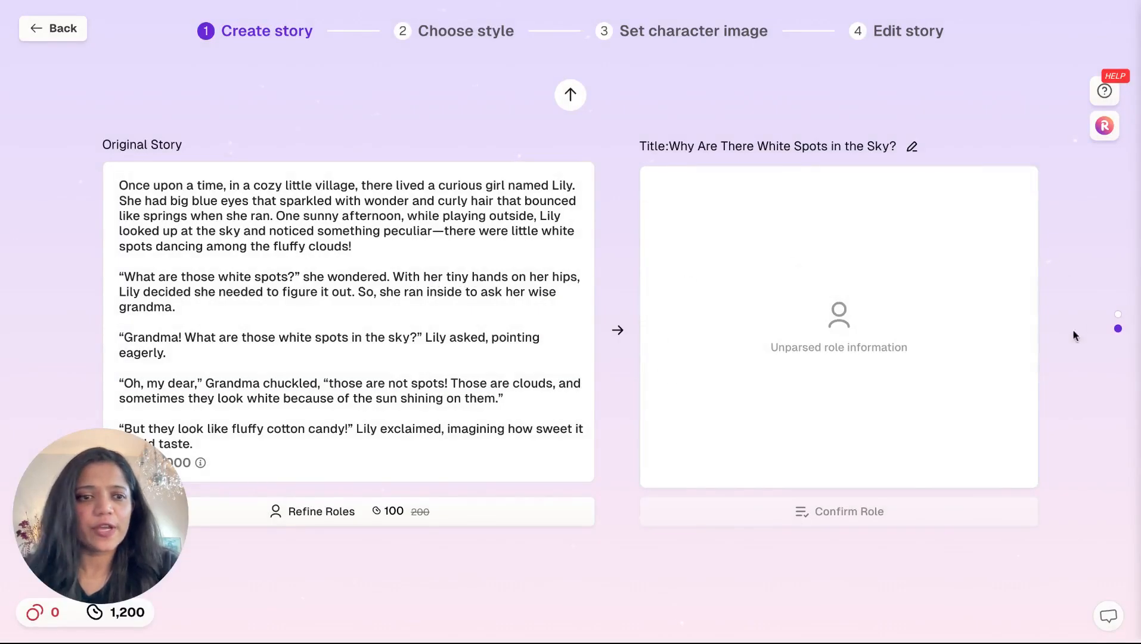
pyautogui.doubleClick(843, 335)
pyautogui.click(825, 514)
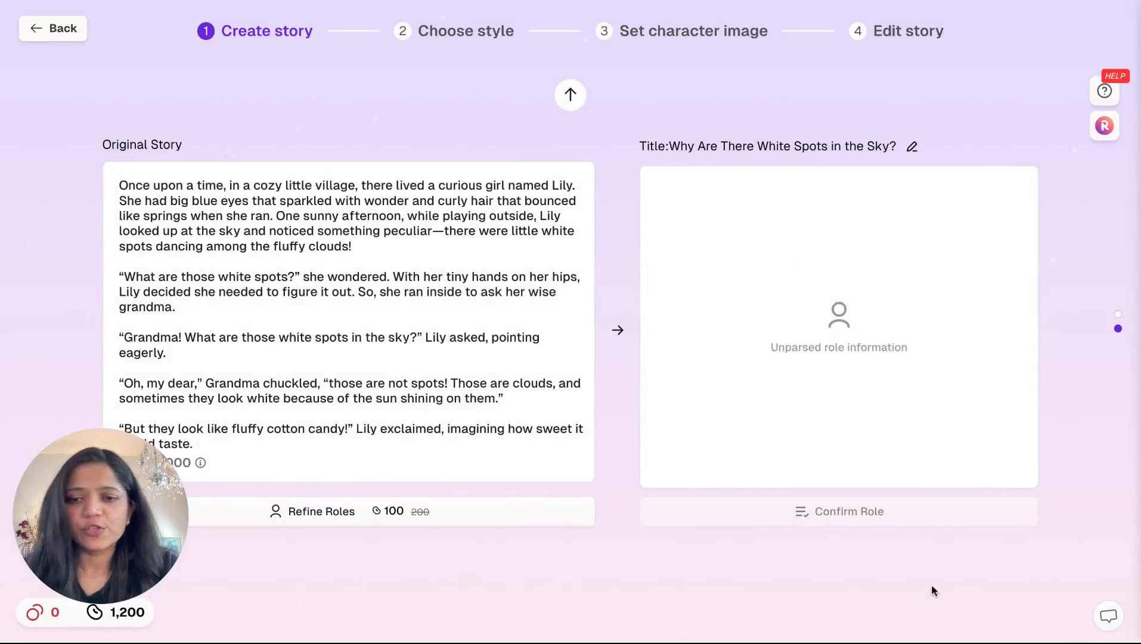
# Return to the story prompt and its settings above the generated story
pyautogui.scroll(-1, 932, 585)
pyautogui.click(570, 95)
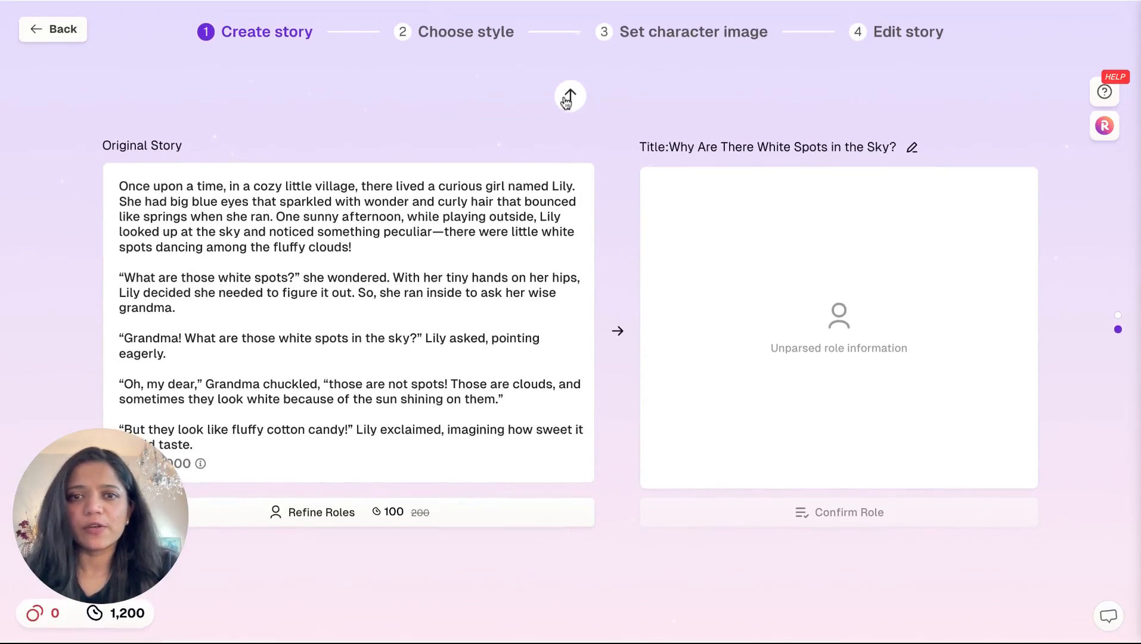
pyautogui.click(571, 95)
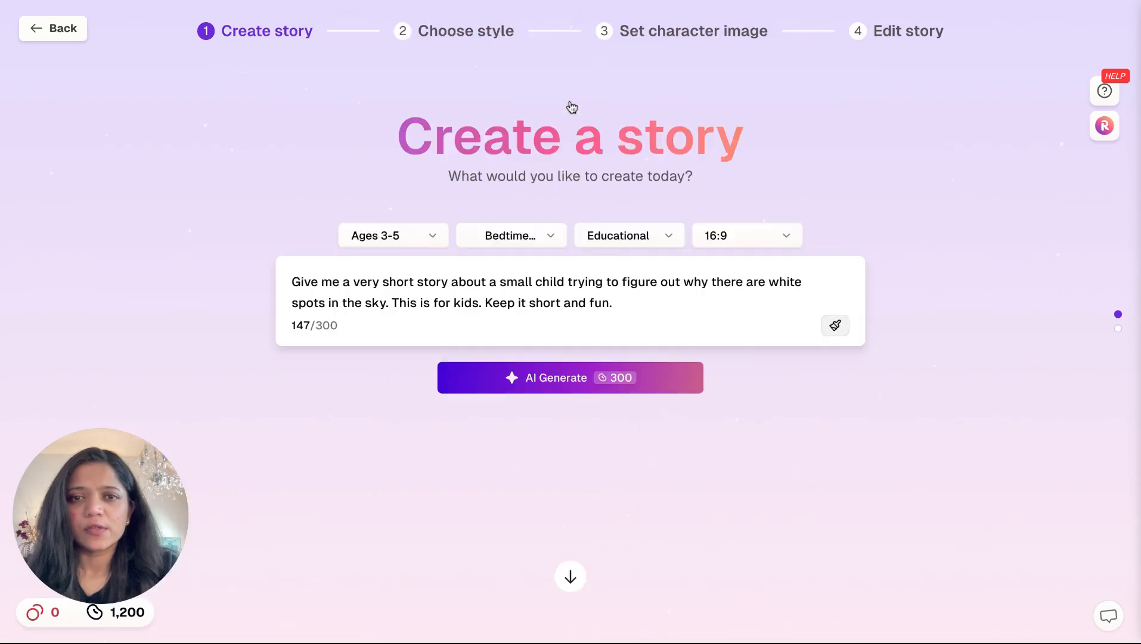
# Refine the roles from the original story, accept the extracted Lily, Grandma and Bird, and review the Grandma and Bird role details
pyautogui.click(570, 577)
pyautogui.scroll(-10, 547, 273)
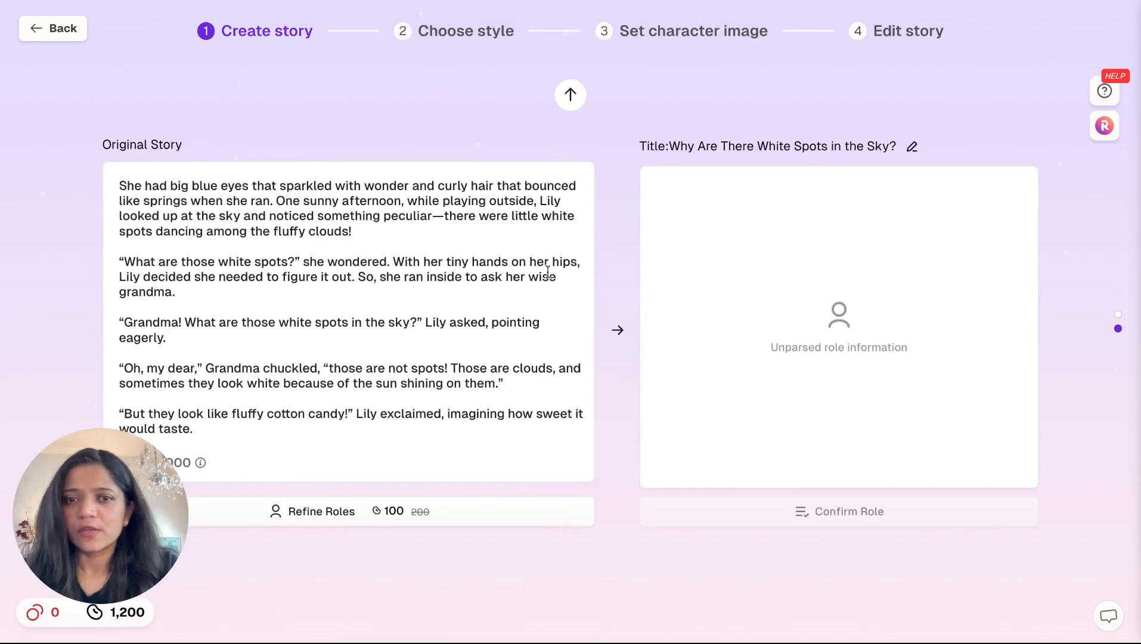
pyautogui.click(332, 522)
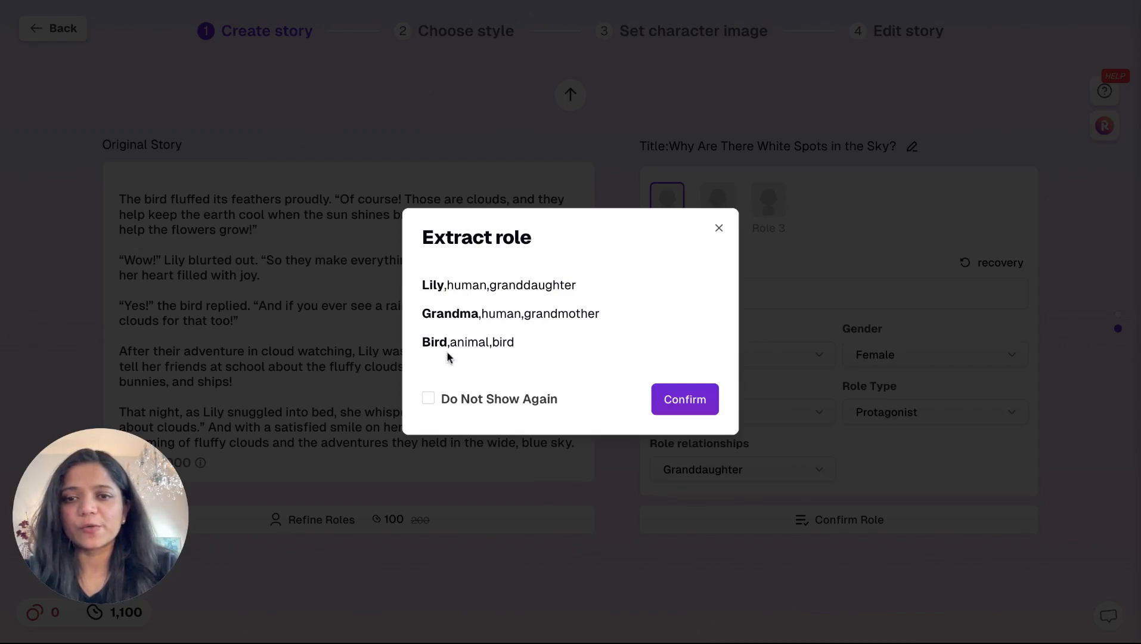
pyautogui.click(681, 401)
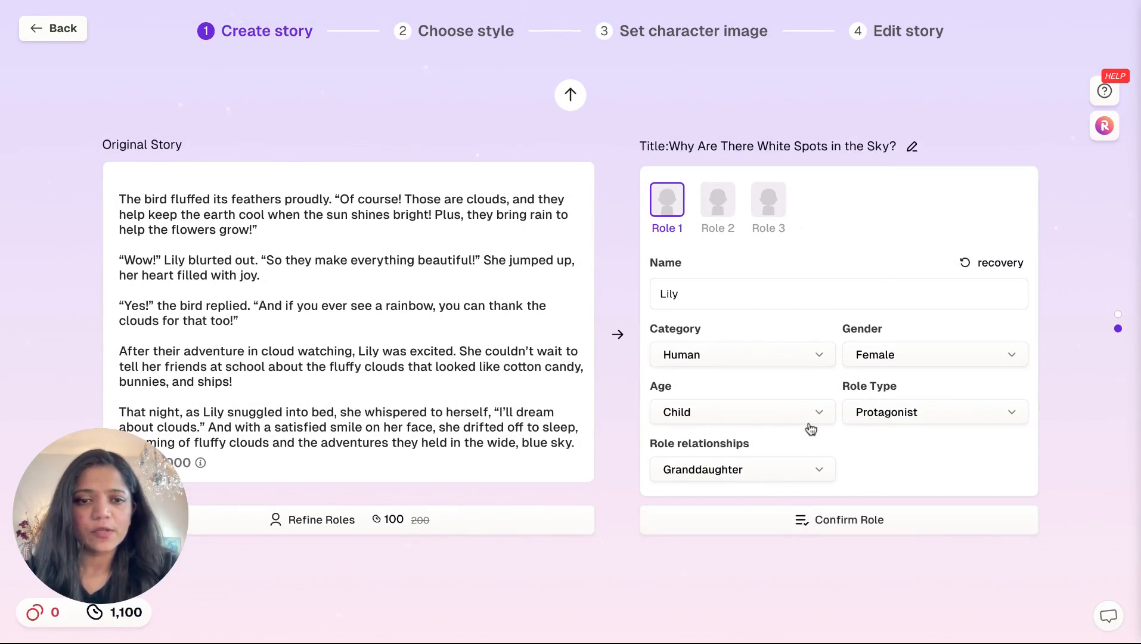
pyautogui.click(720, 210)
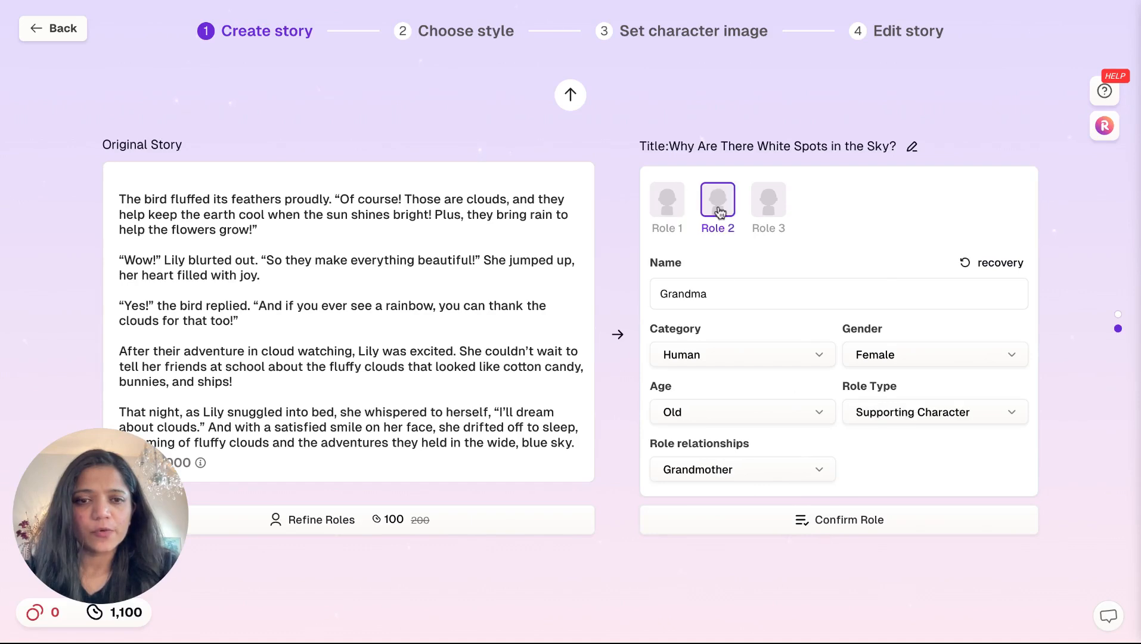
pyautogui.click(760, 213)
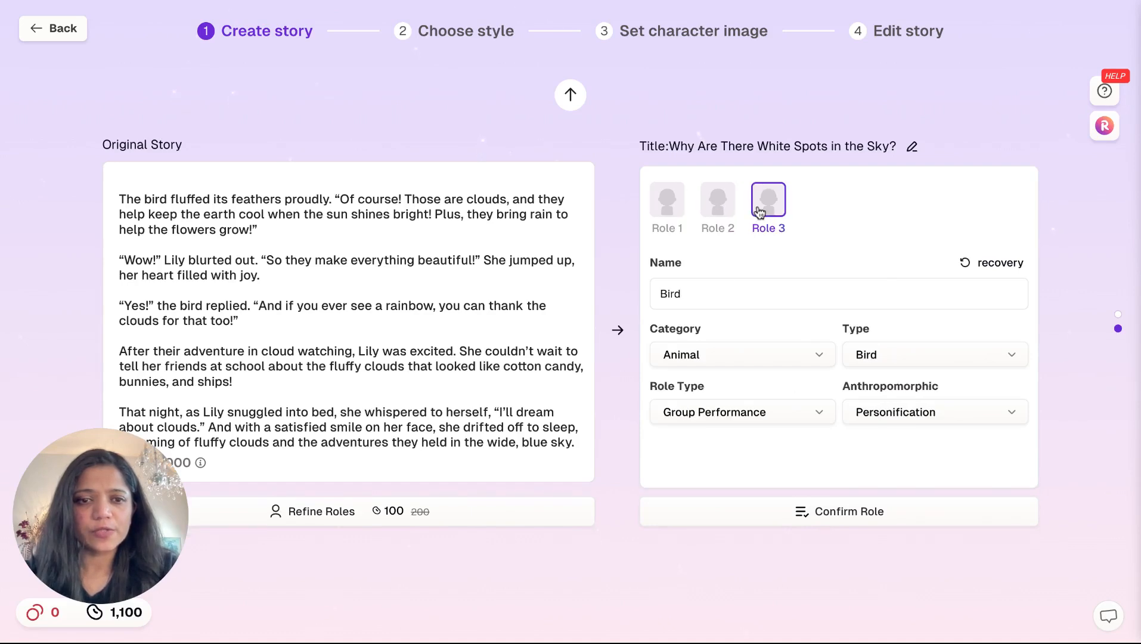
# Confirm the basic information of all roles and choose Kindergarten Style as the book's drawing style
pyautogui.click(801, 514)
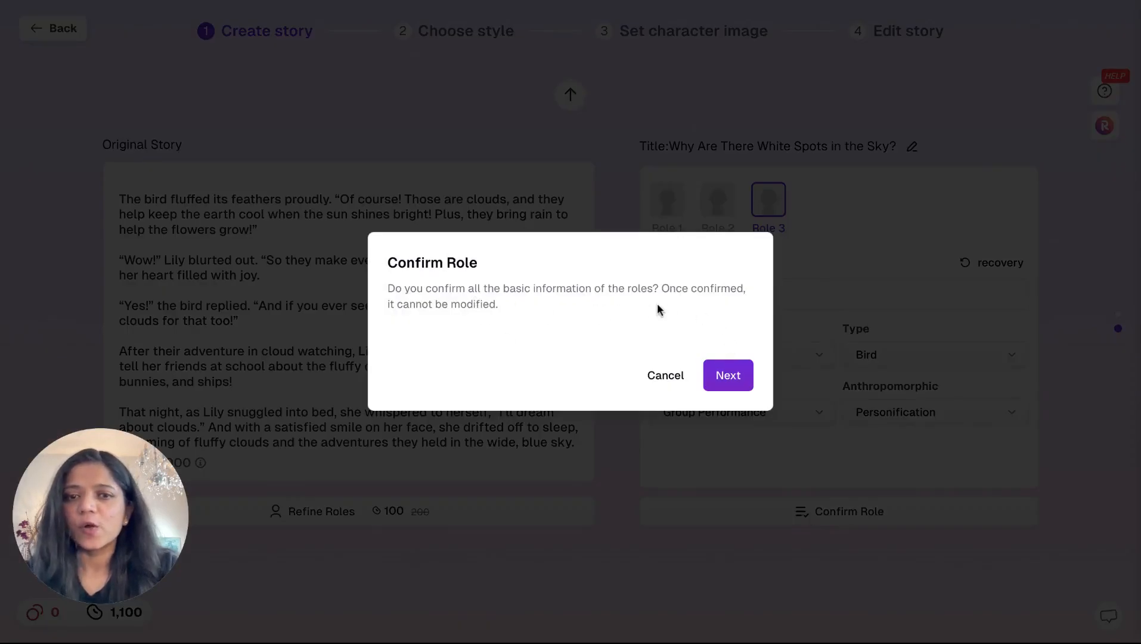
pyautogui.click(738, 386)
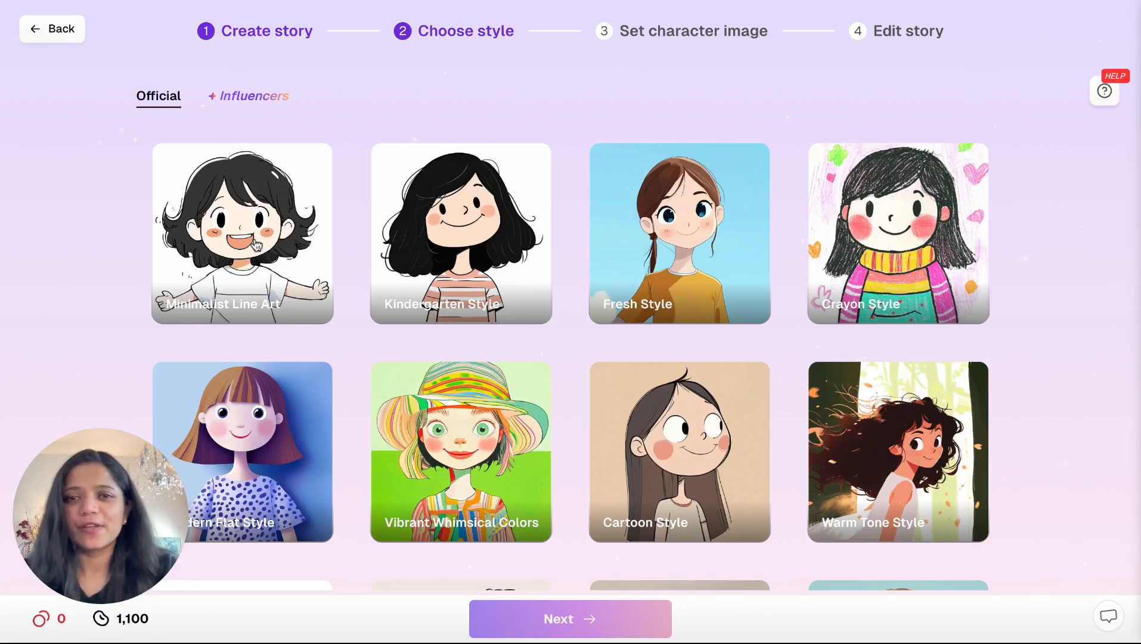
pyautogui.click(446, 257)
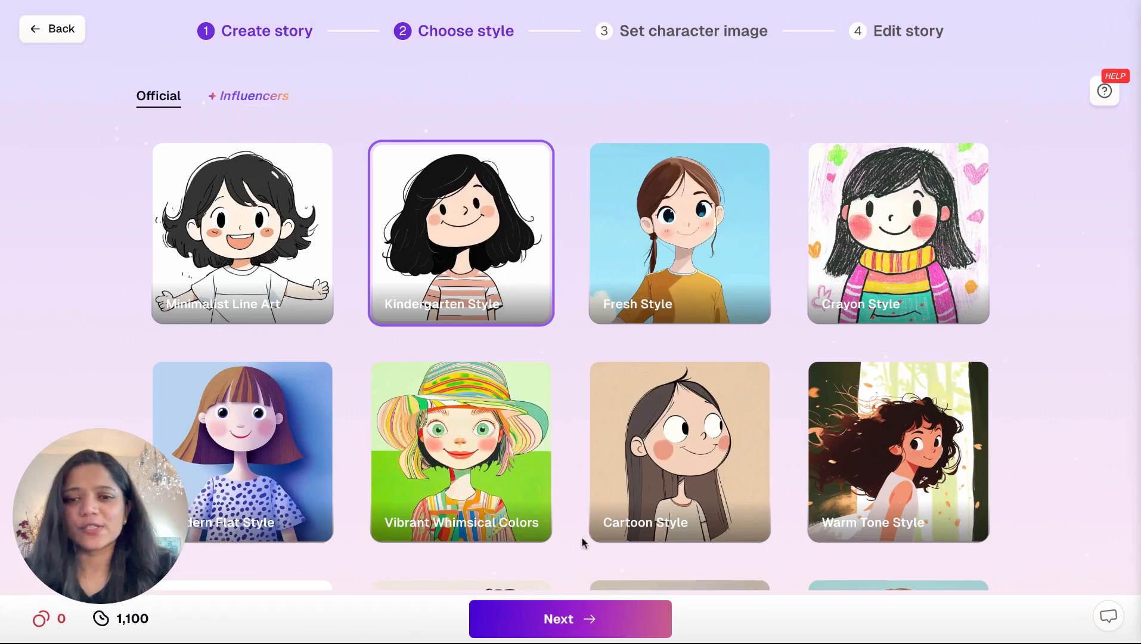
pyautogui.click(586, 619)
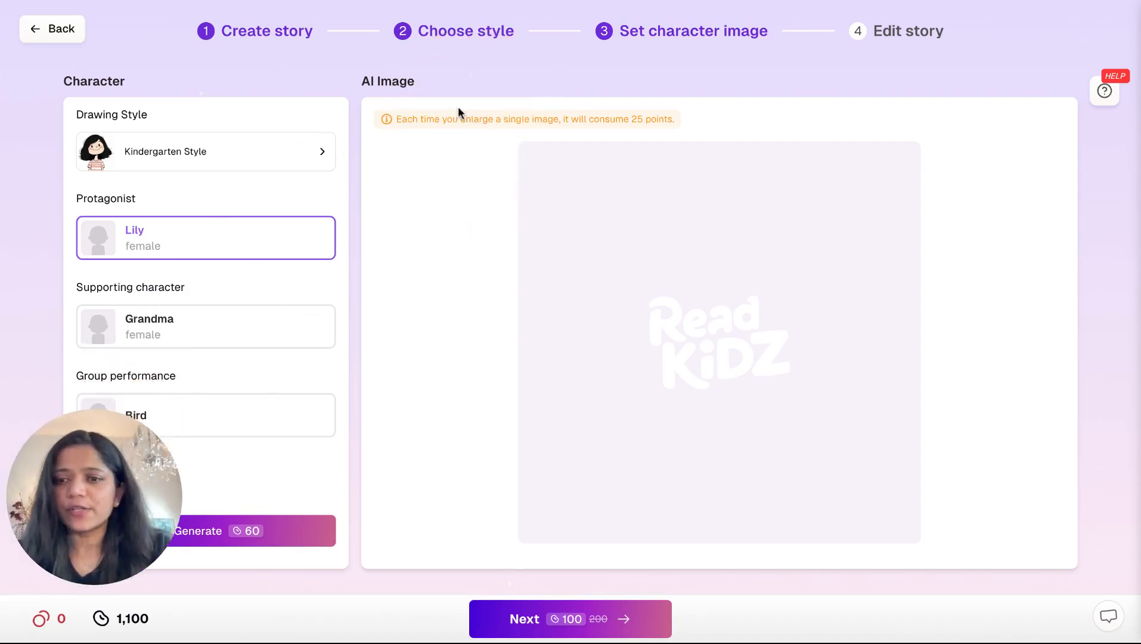
# Review the supporting character Grandma's skin, hairstyle, facial features, accessories and clothing details
pyautogui.click(164, 340)
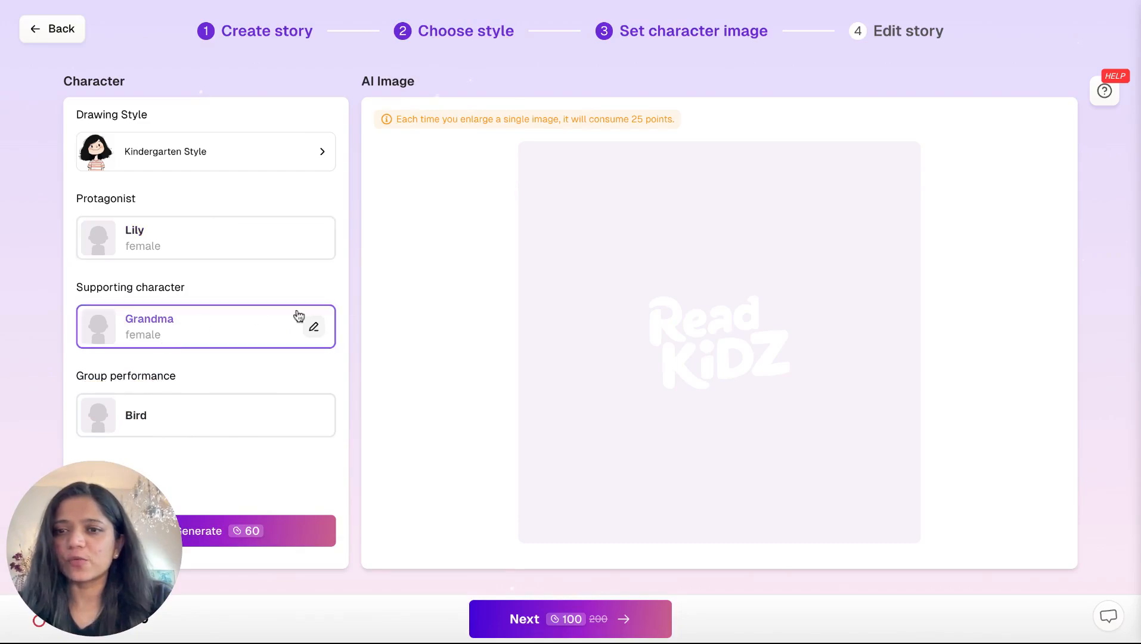
pyautogui.click(314, 328)
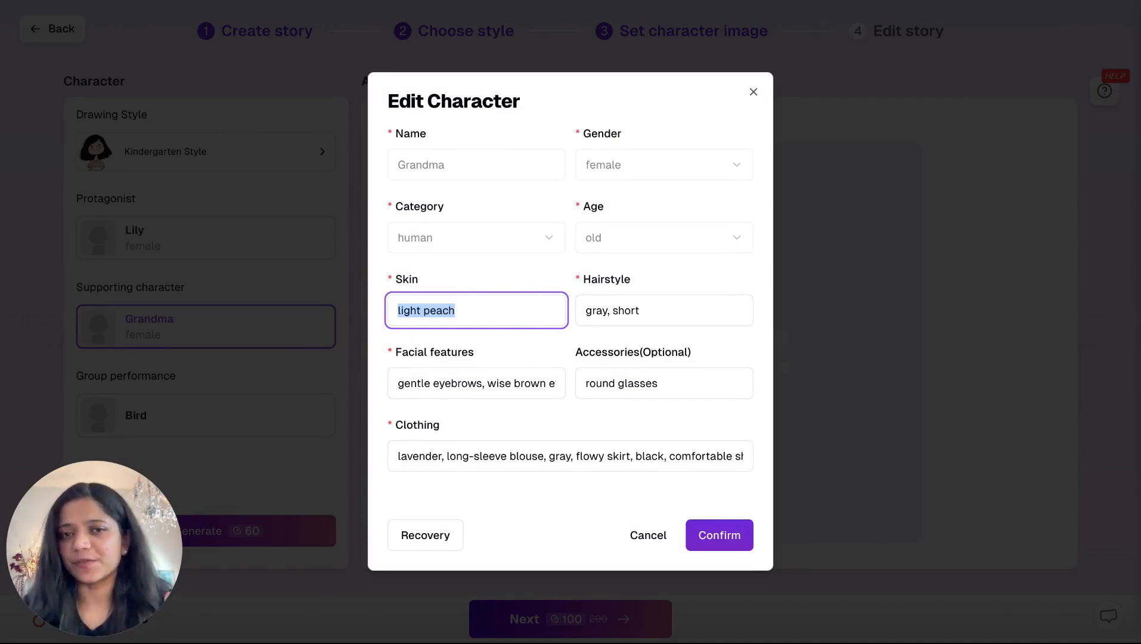
pyautogui.click(347, 313)
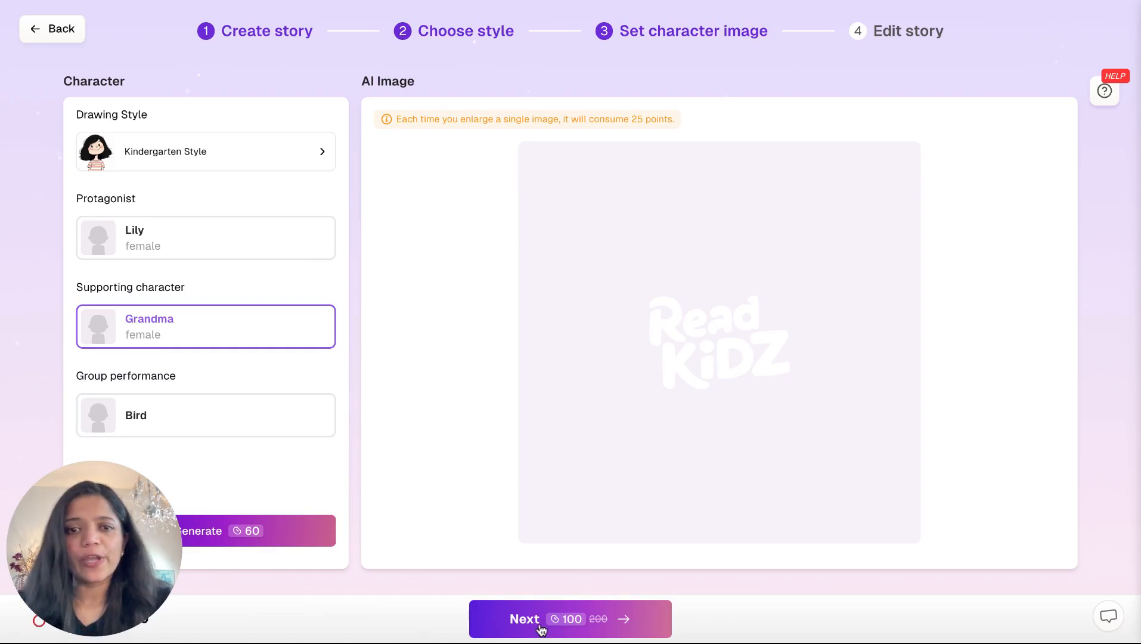
# Browse the official drawing styles available for the characters and leave the style selection
pyautogui.click(234, 166)
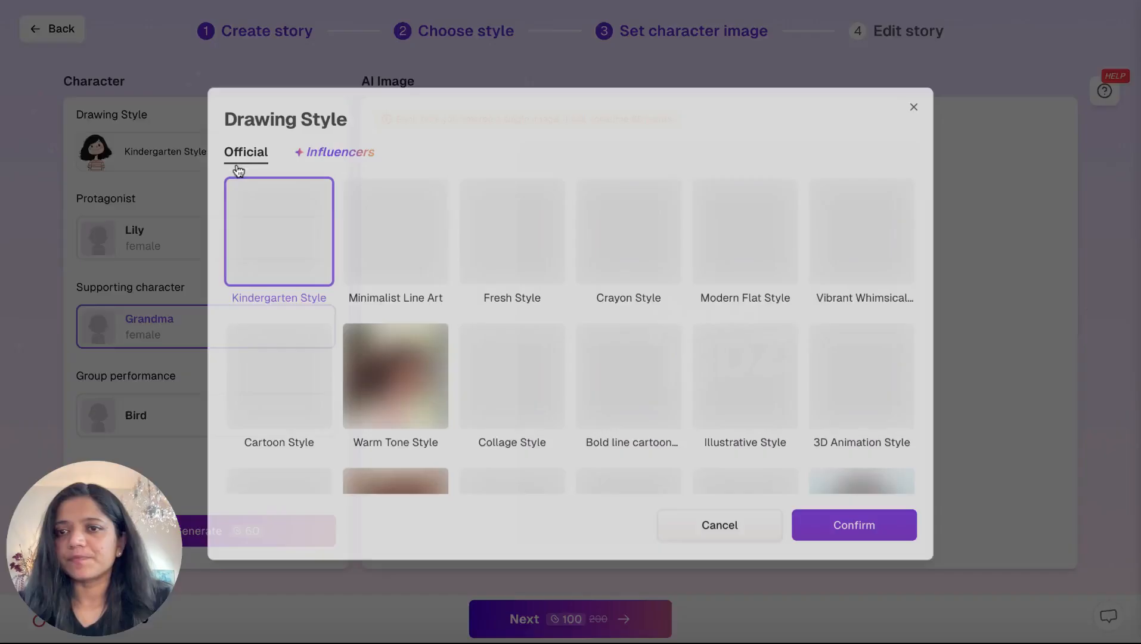
pyautogui.scroll(-5, 598, 399)
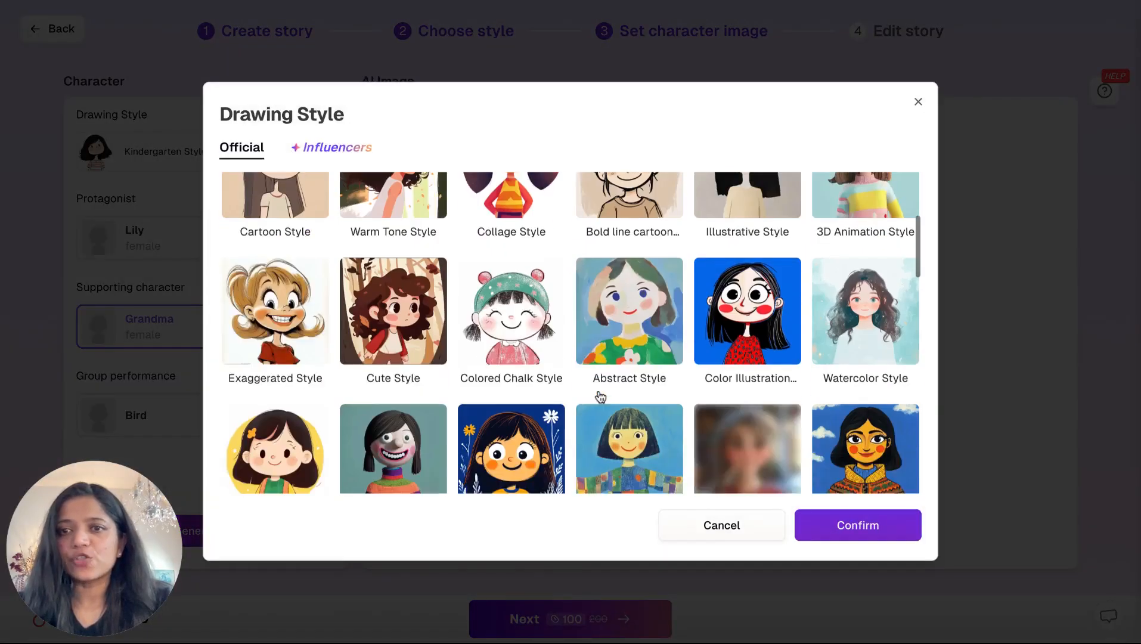
pyautogui.scroll(5, 713, 398)
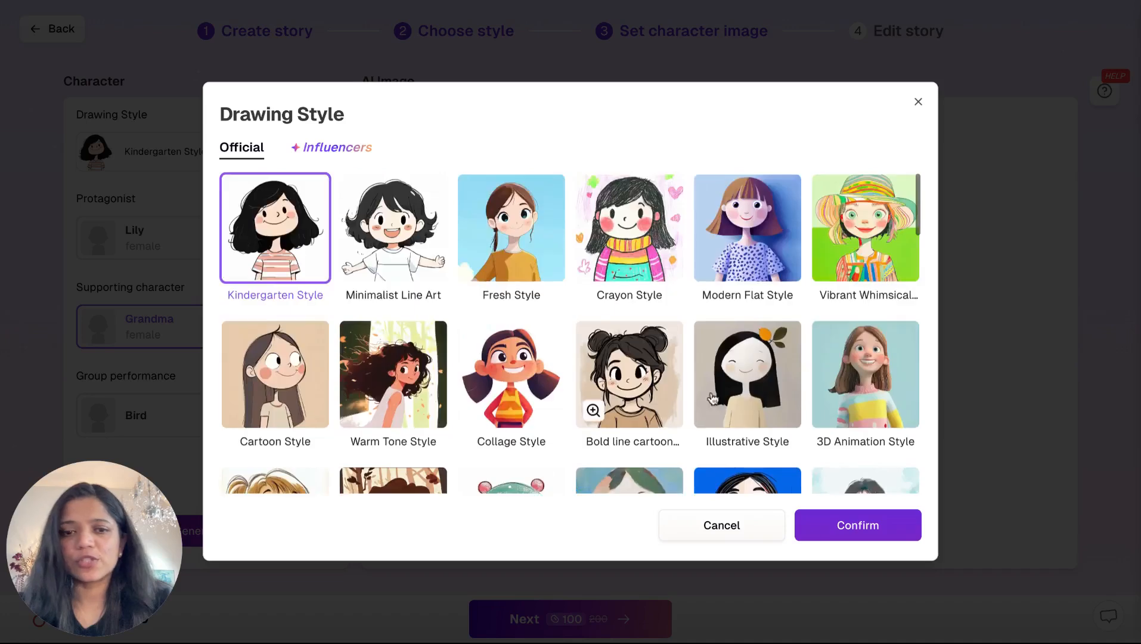
pyautogui.click(919, 103)
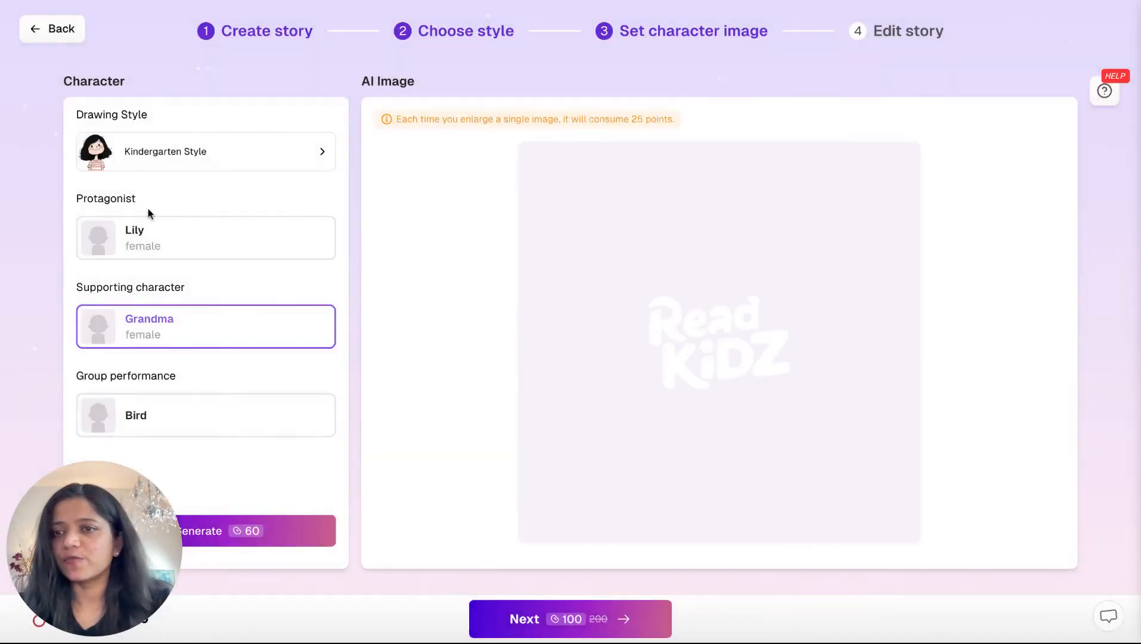
# Try to proceed to story editing, and reopen the book "Why Are There White Spots in the Sky?" from My Creations
pyautogui.click(513, 621)
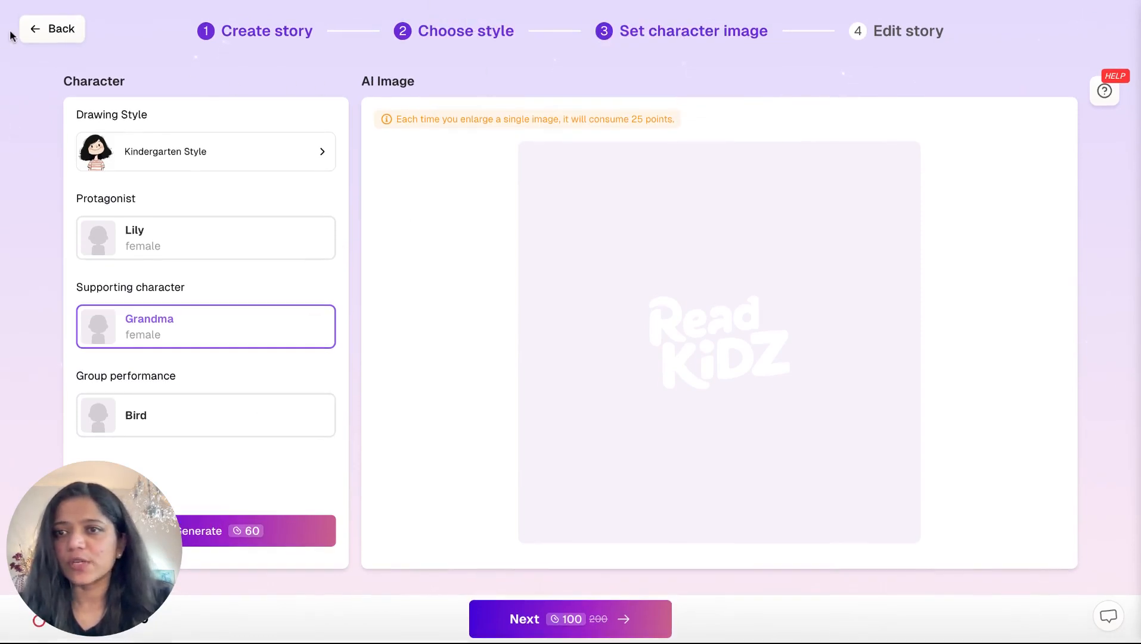
pyautogui.click(62, 29)
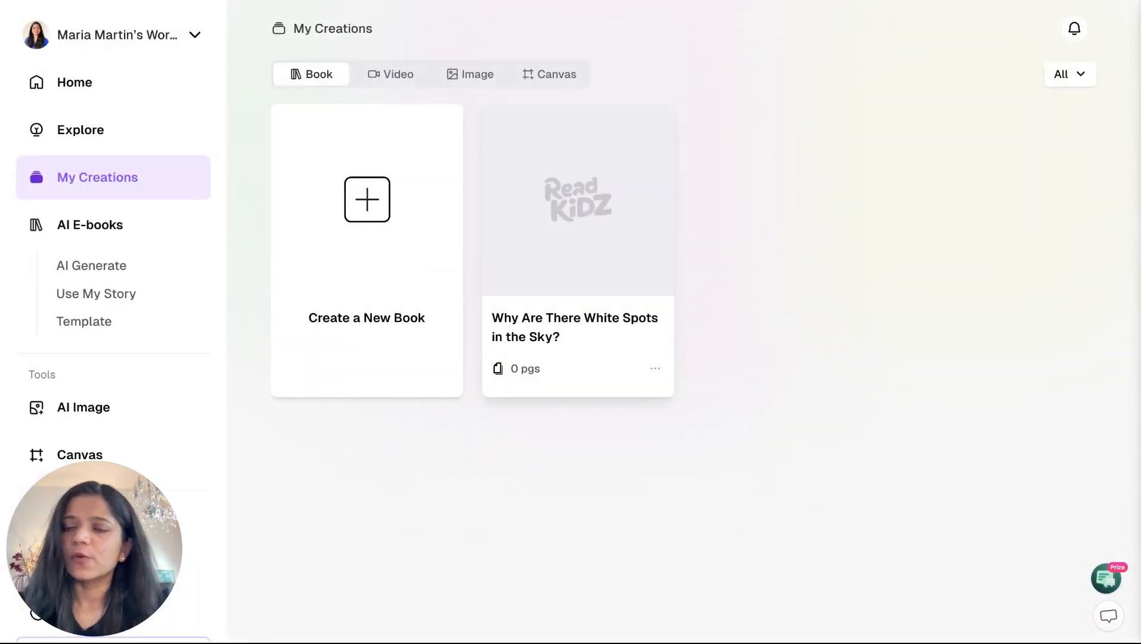
pyautogui.click(583, 267)
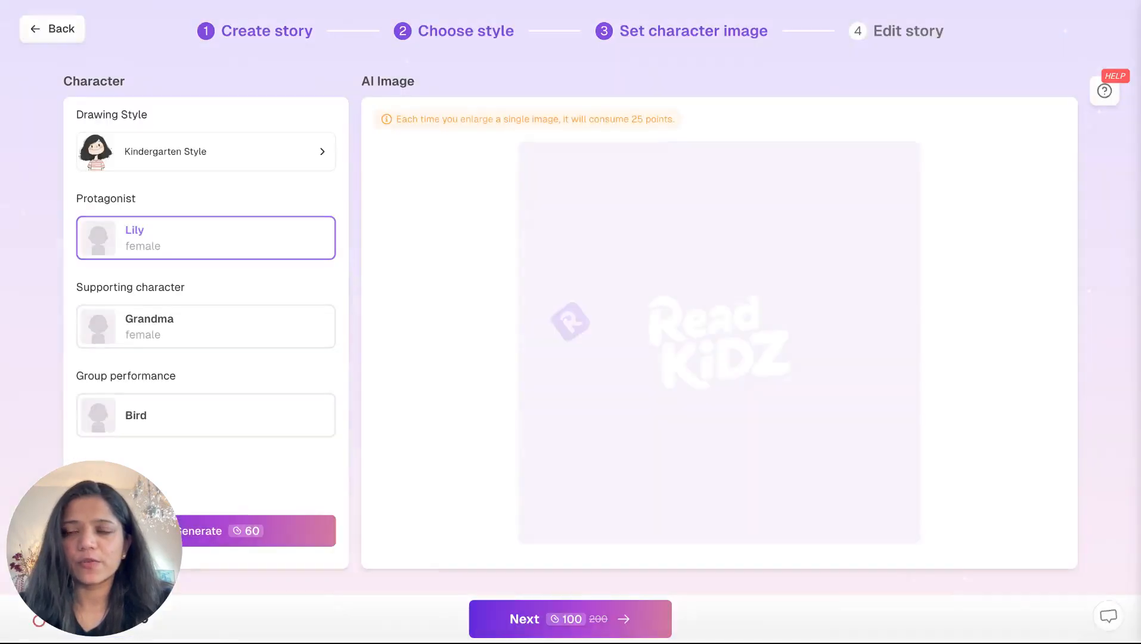
# Check the drawing style choices again and review the protagonist Lily's appearance and clothing details
pyautogui.click(196, 157)
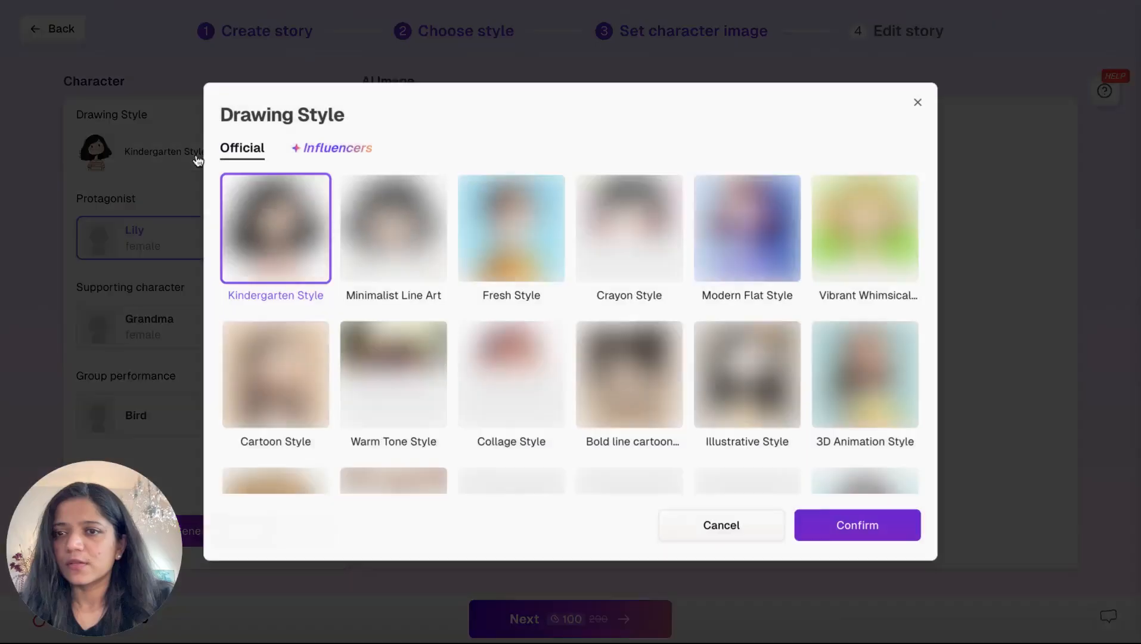
pyautogui.click(918, 101)
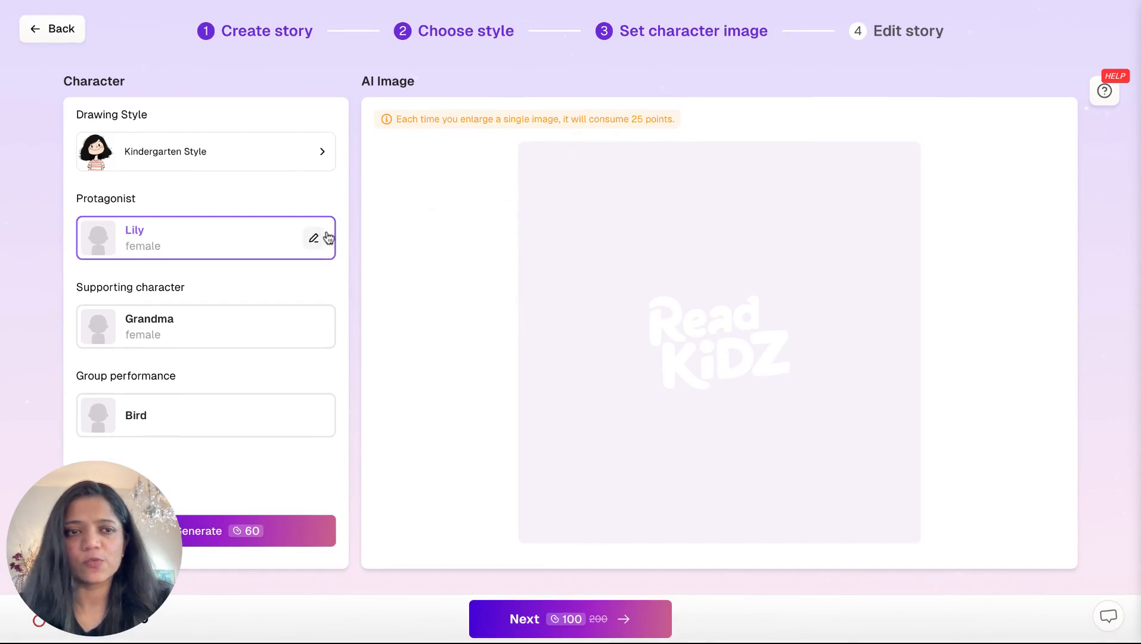
pyautogui.click(315, 239)
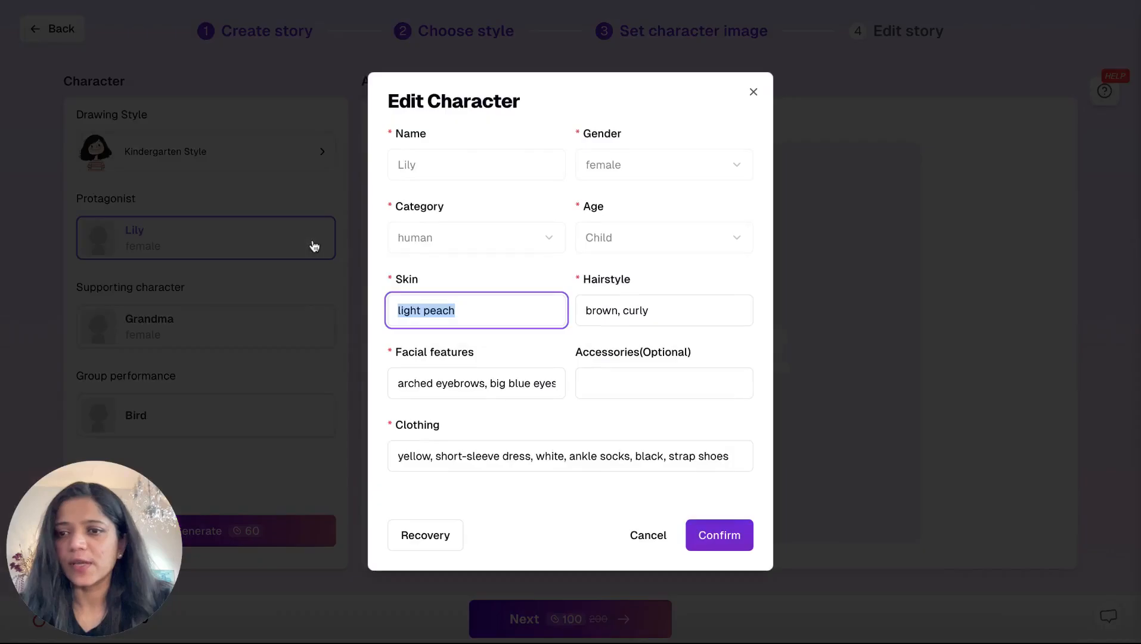
pyautogui.click(581, 417)
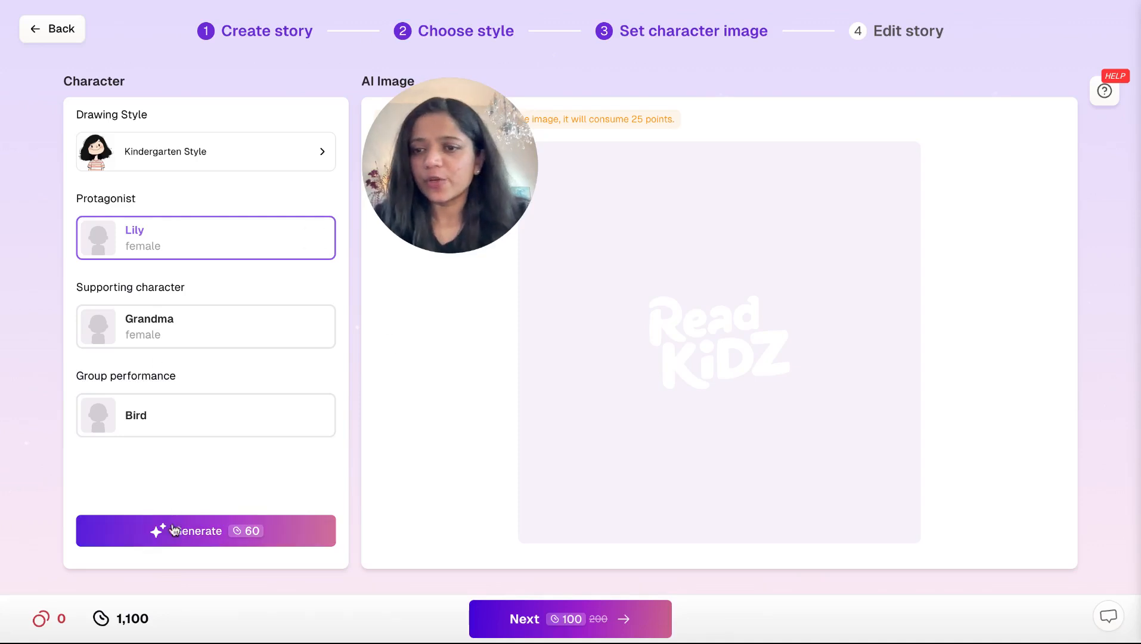
# Generate character images for Lily, pick the first variation U1, inspect it at full size and try to proceed to the next stage
pyautogui.click(175, 529)
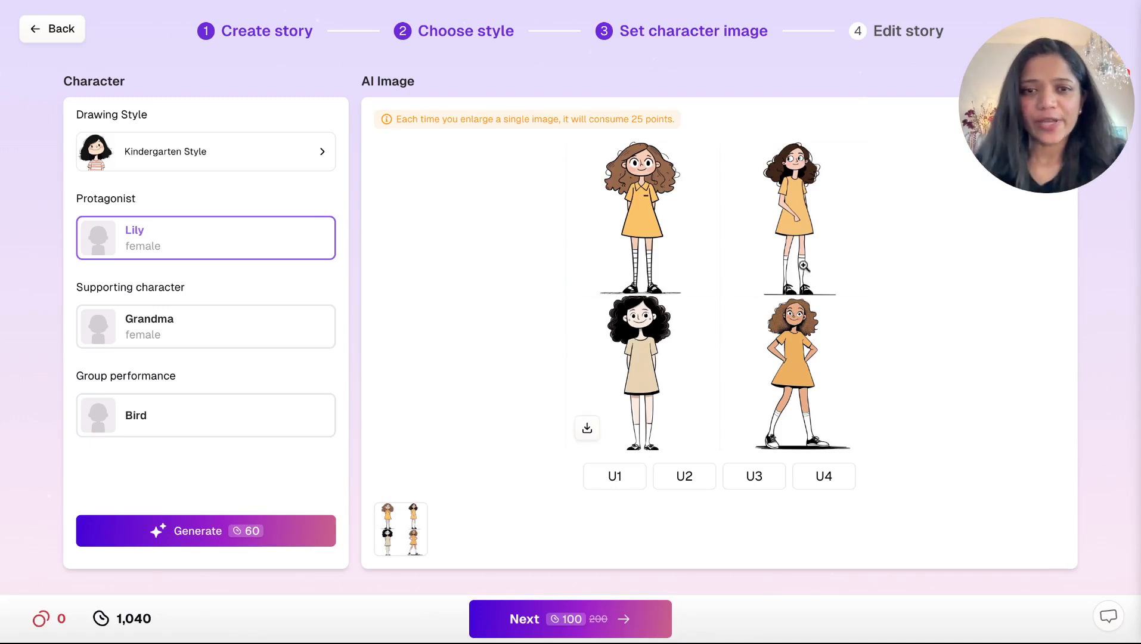
pyautogui.click(615, 476)
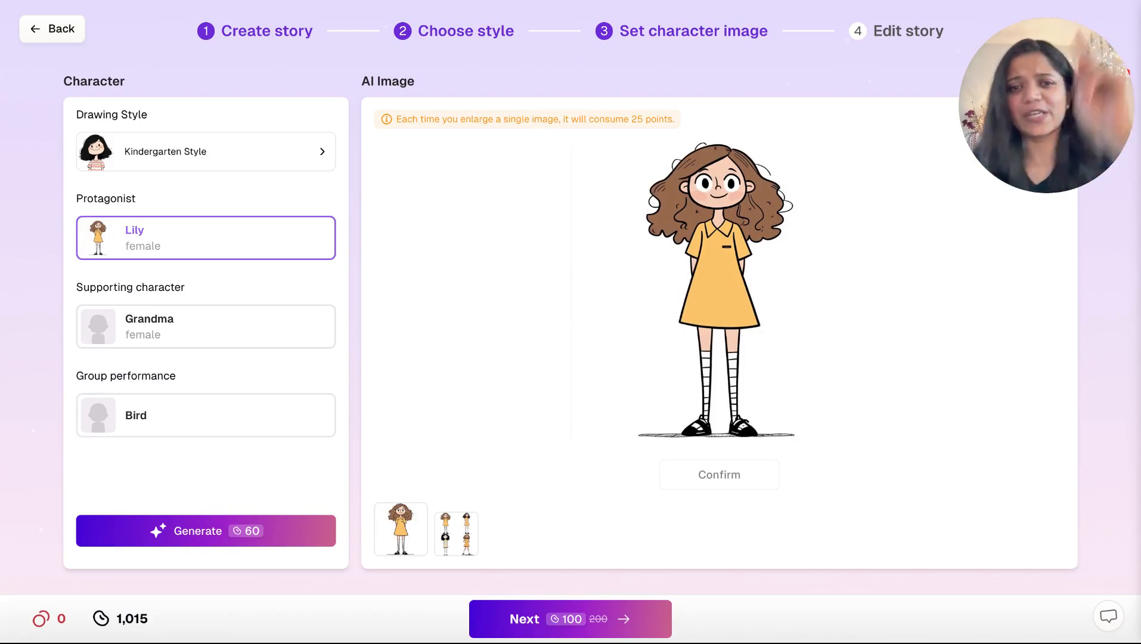
pyautogui.click(701, 344)
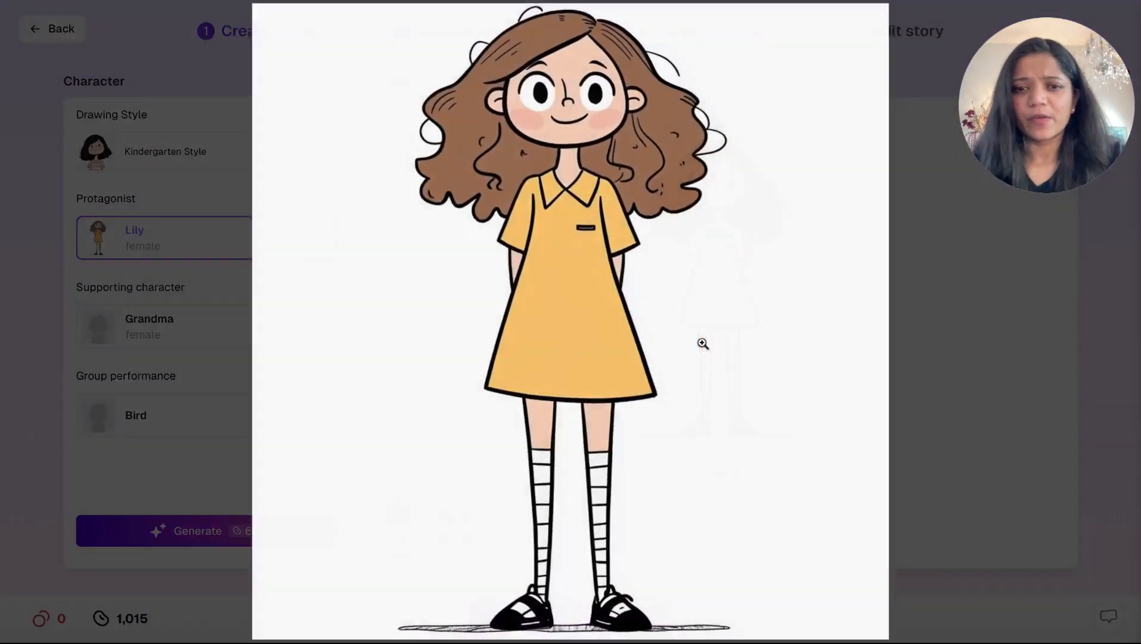
pyautogui.click(997, 436)
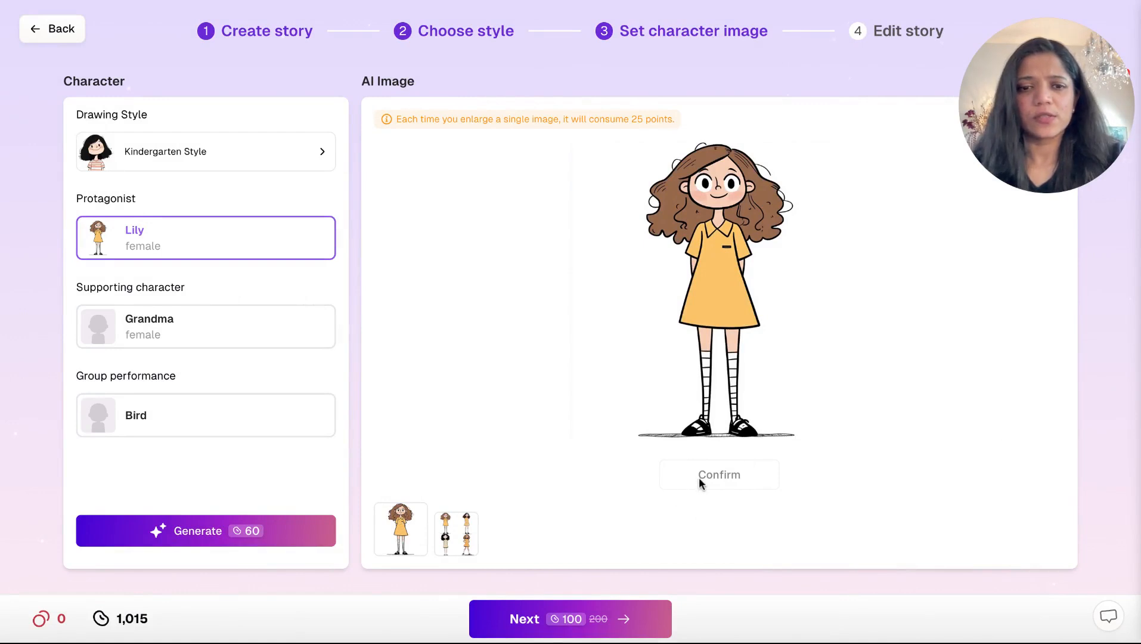
pyautogui.click(511, 623)
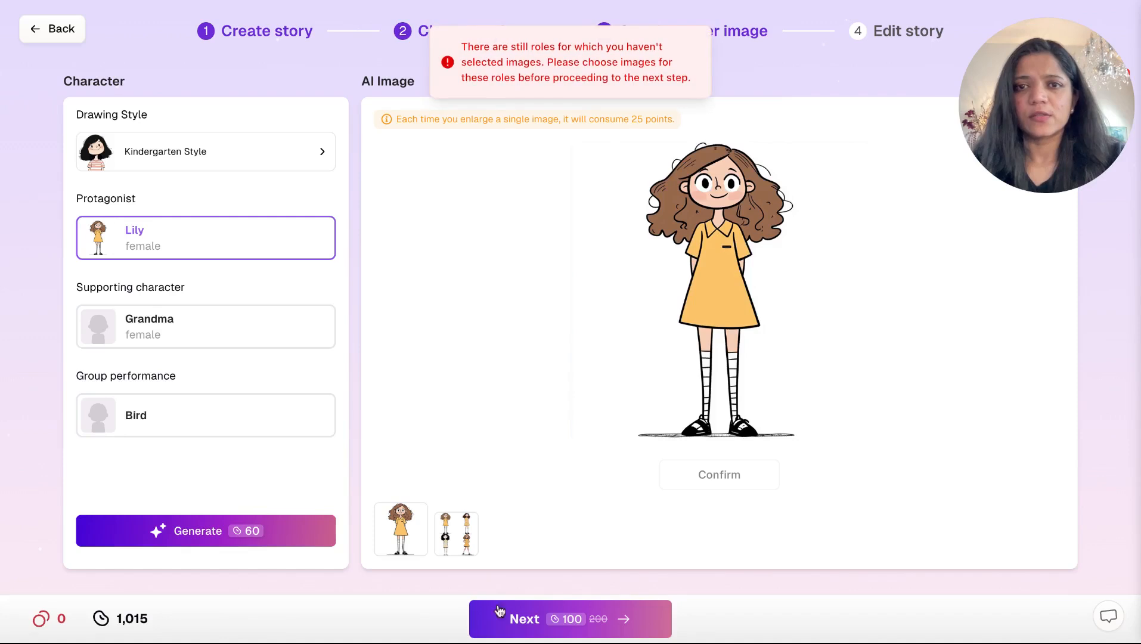
# Generate character images for Grandma and pick the third variation, U3
pyautogui.click(222, 337)
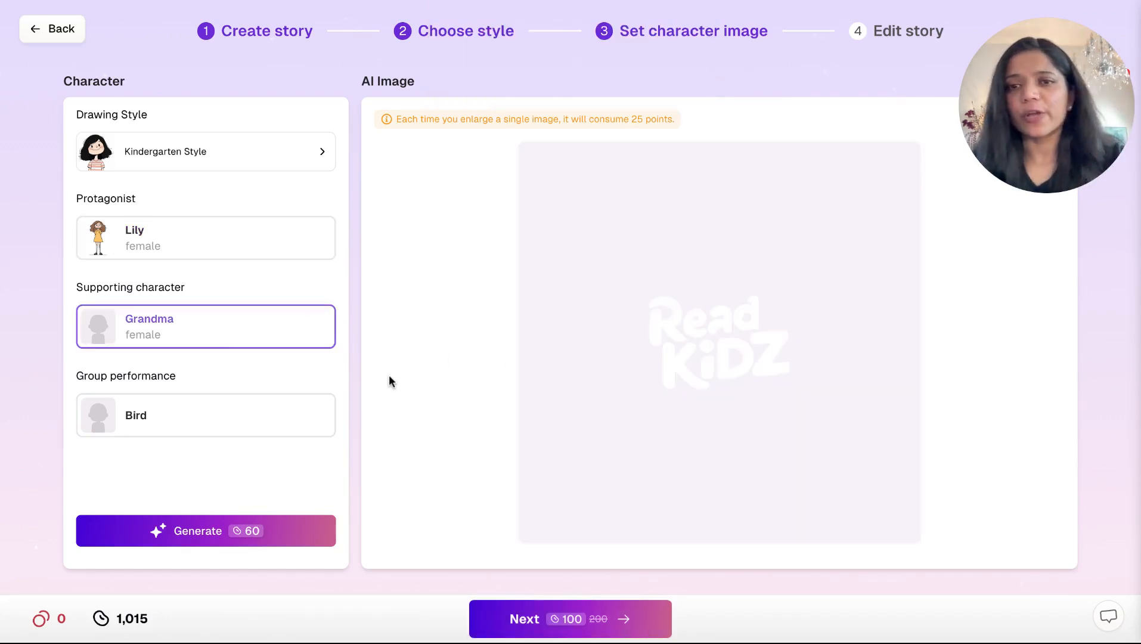
pyautogui.click(189, 534)
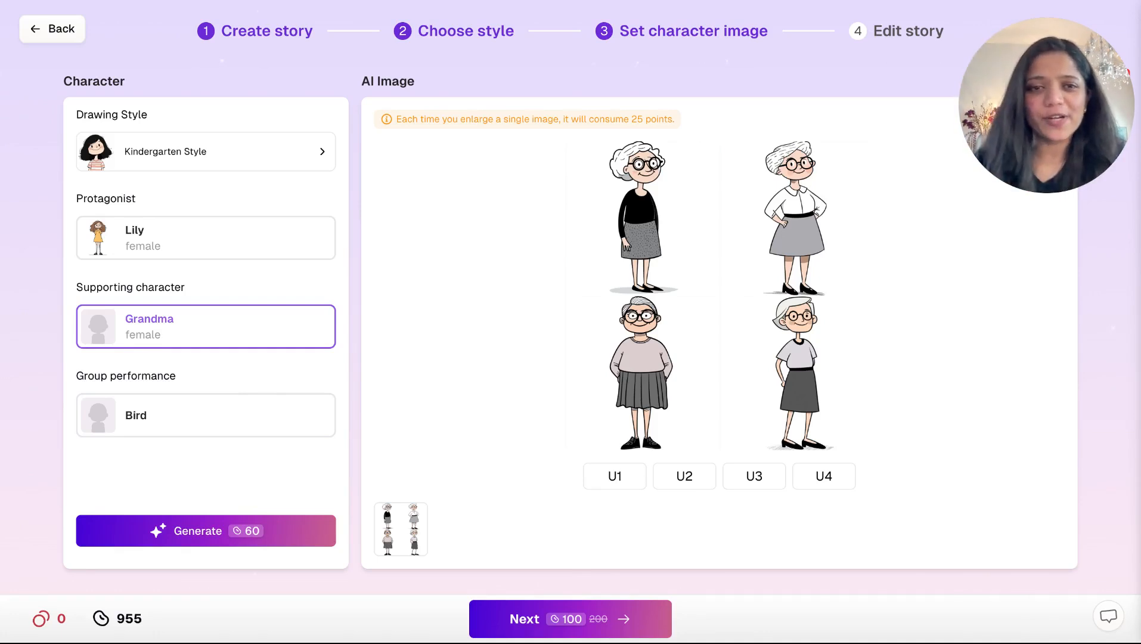
pyautogui.click(755, 477)
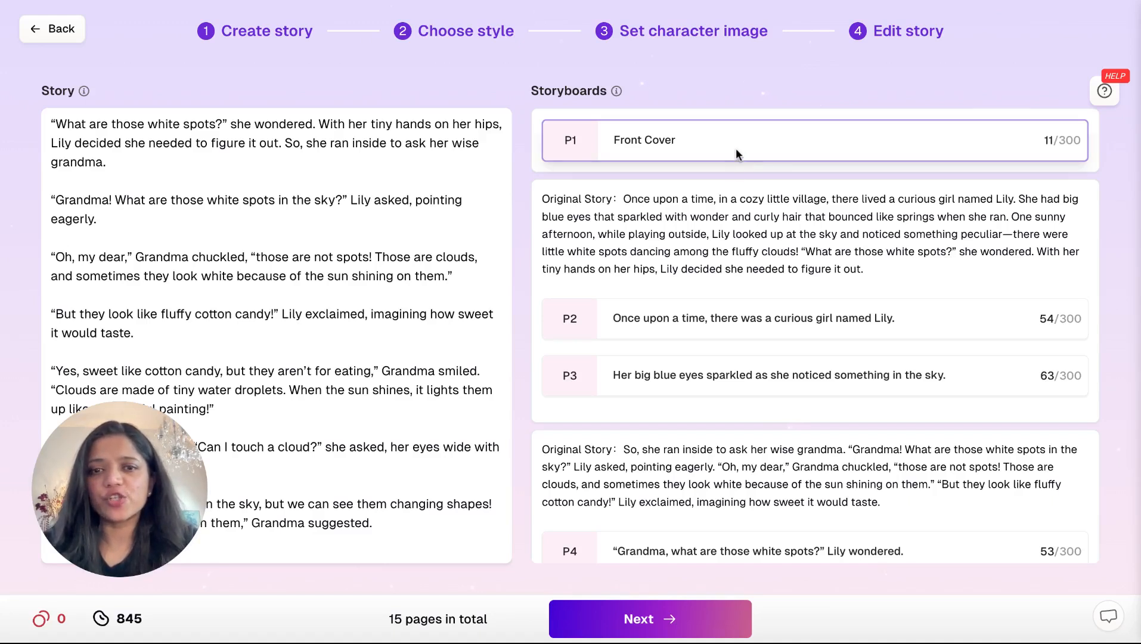
# Look through the storyboard pages from the front cover to the back cover, checking each page's text
pyautogui.scroll(-5, 575, 392)
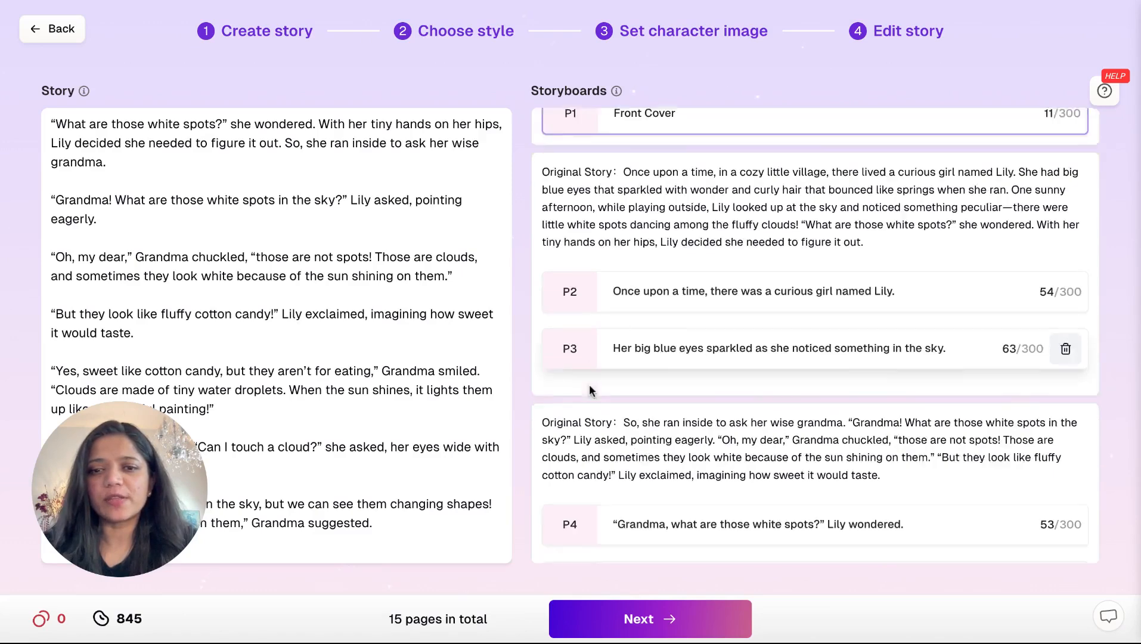
pyautogui.scroll(-6, 593, 411)
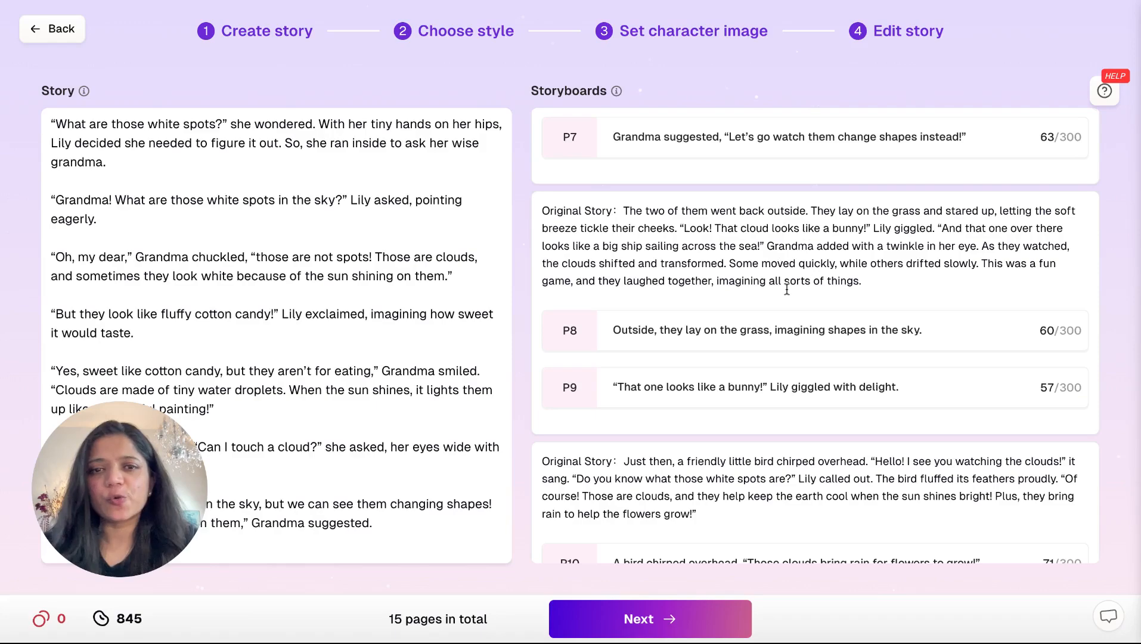
pyautogui.scroll(-5, 787, 291)
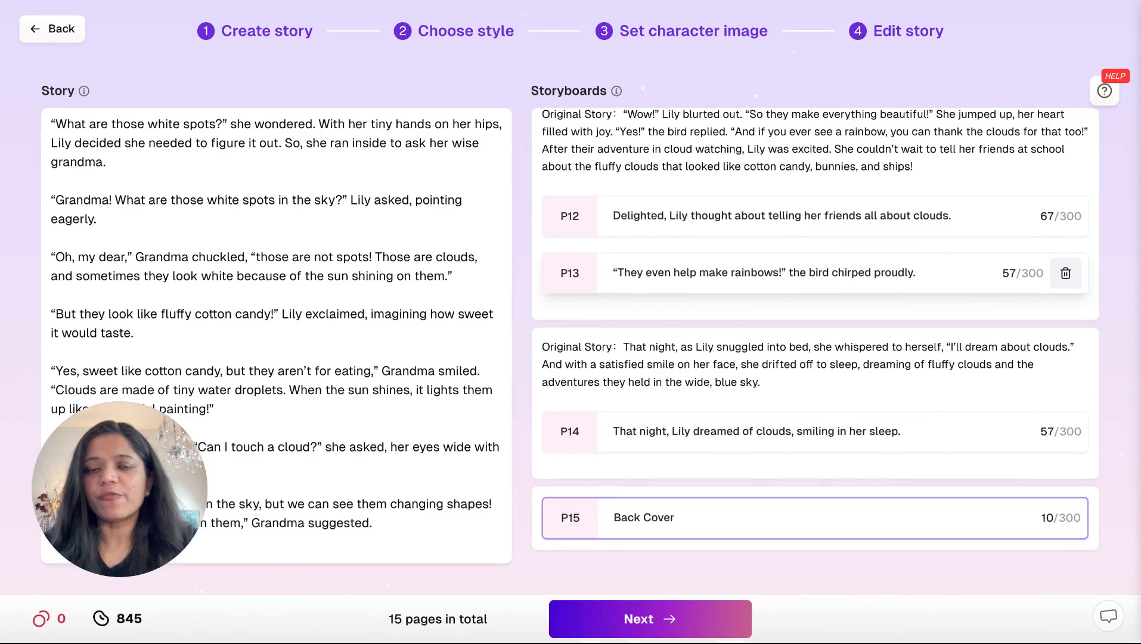
pyautogui.scroll(15, 787, 281)
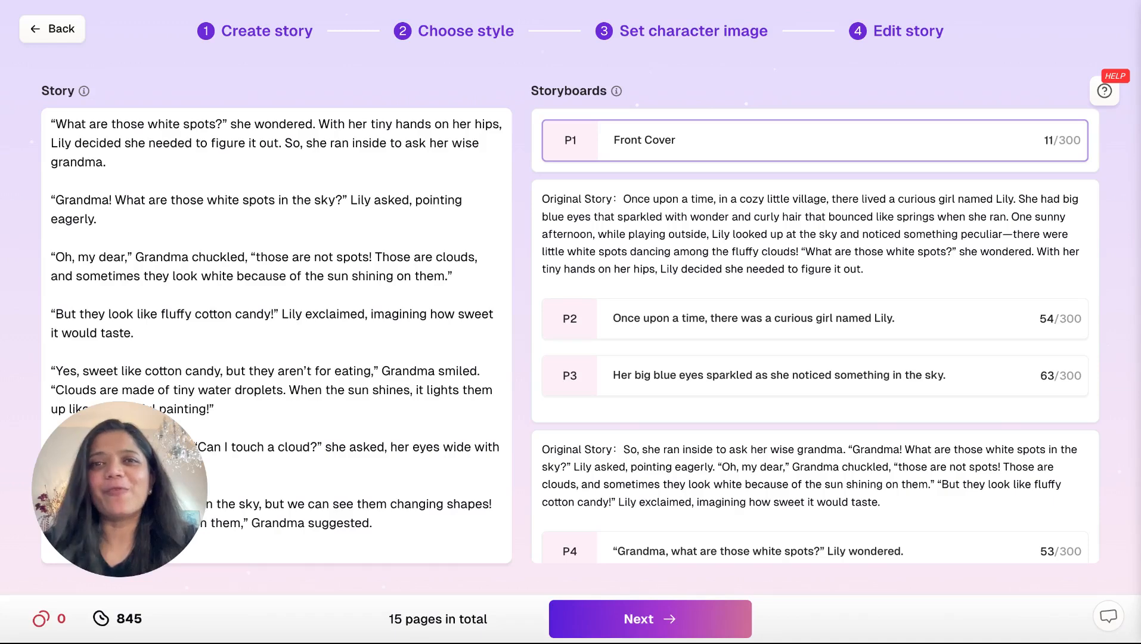
# Accept the storyboards and generate the scene illustrations for page 1 and page 2
pyautogui.click(650, 618)
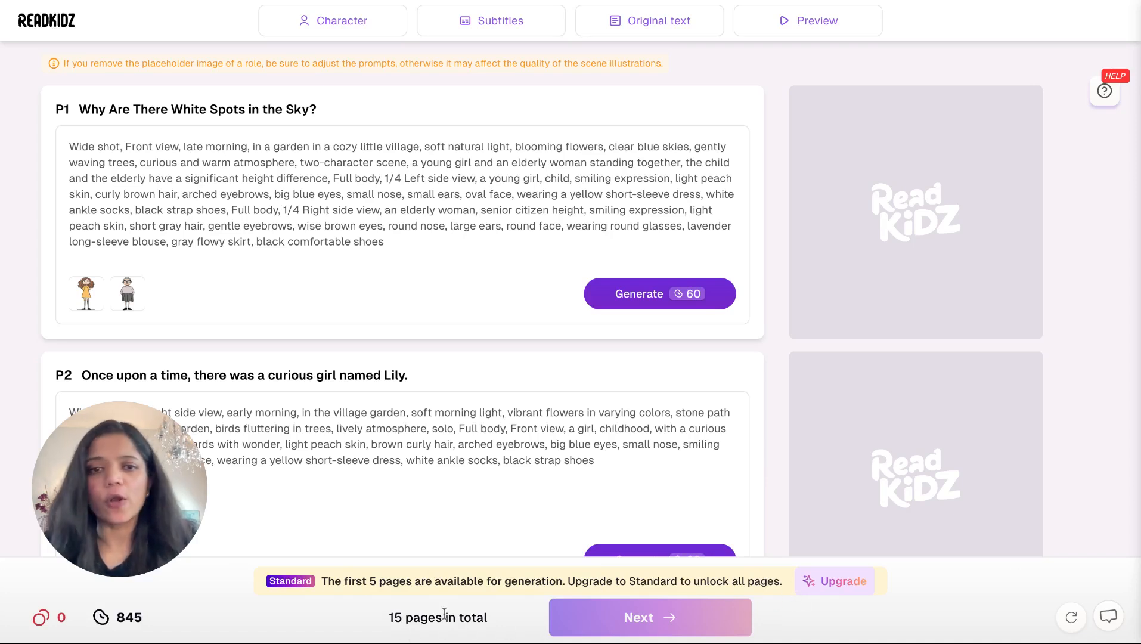
pyautogui.click(623, 309)
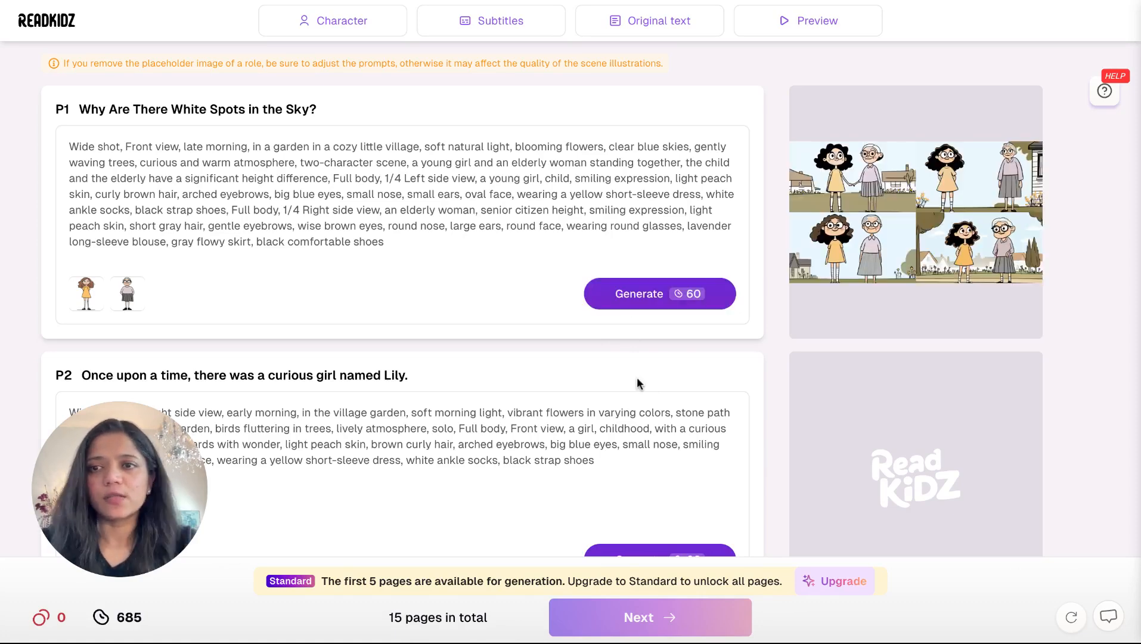
pyautogui.scroll(-2, 654, 439)
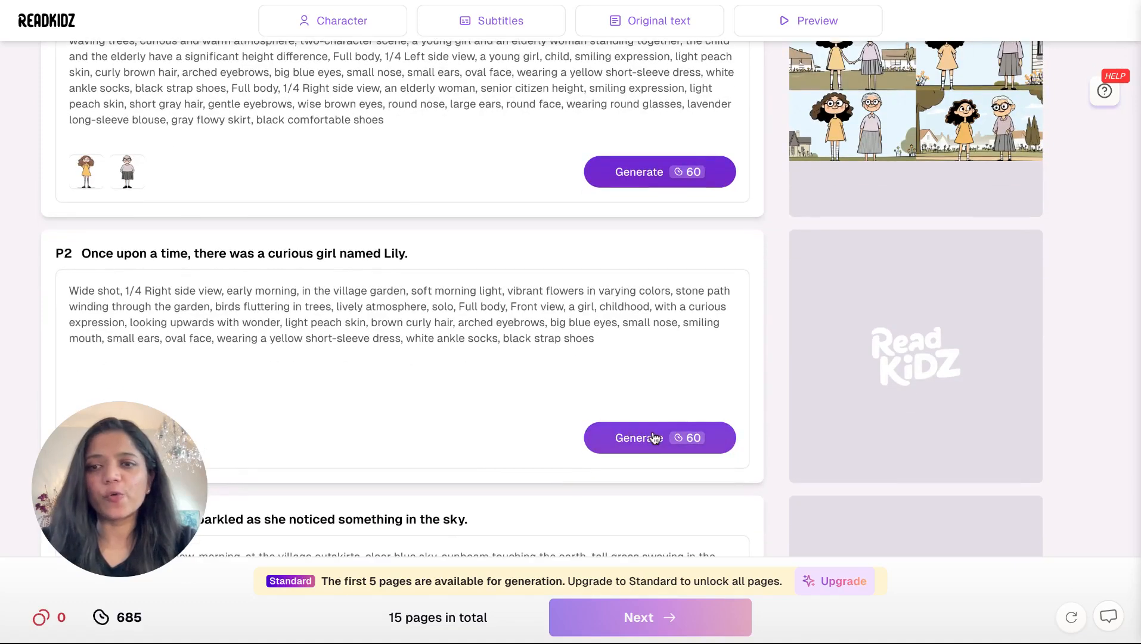
pyautogui.click(655, 438)
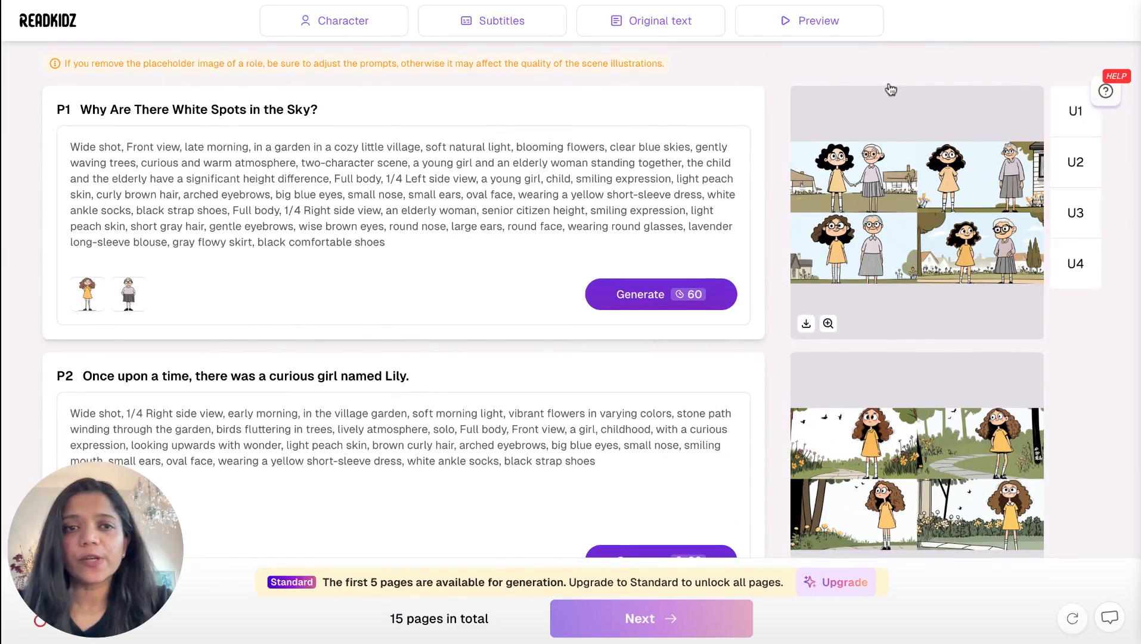
pyautogui.moveTo(887, 156)
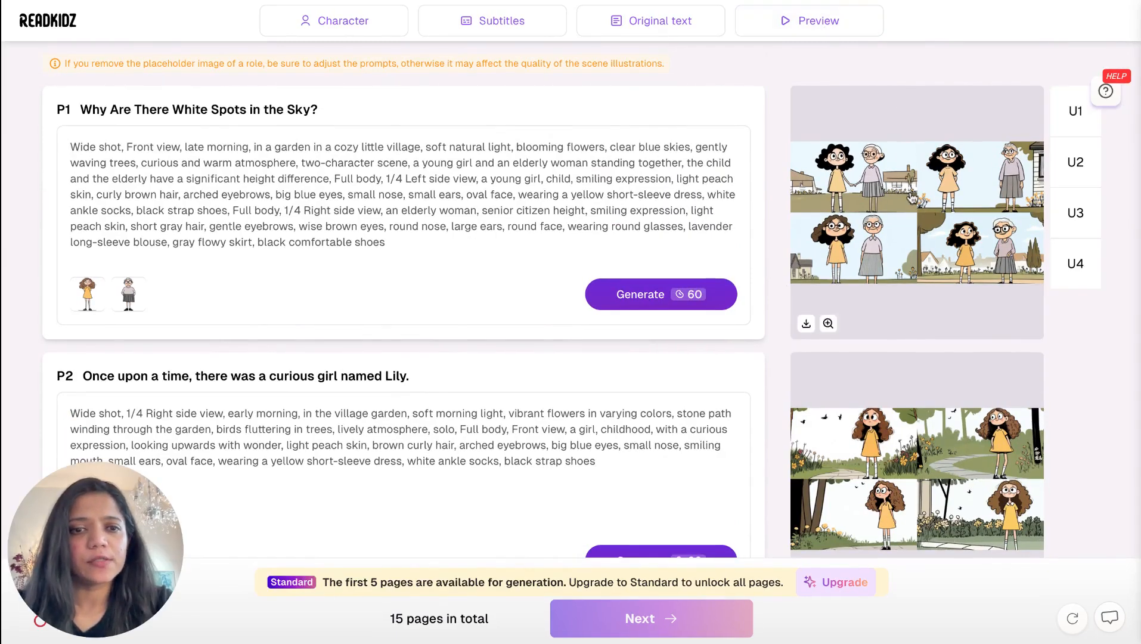
# Preview the picture book, leaf through it from the front cover to the last page, and close the preview
pyautogui.click(812, 28)
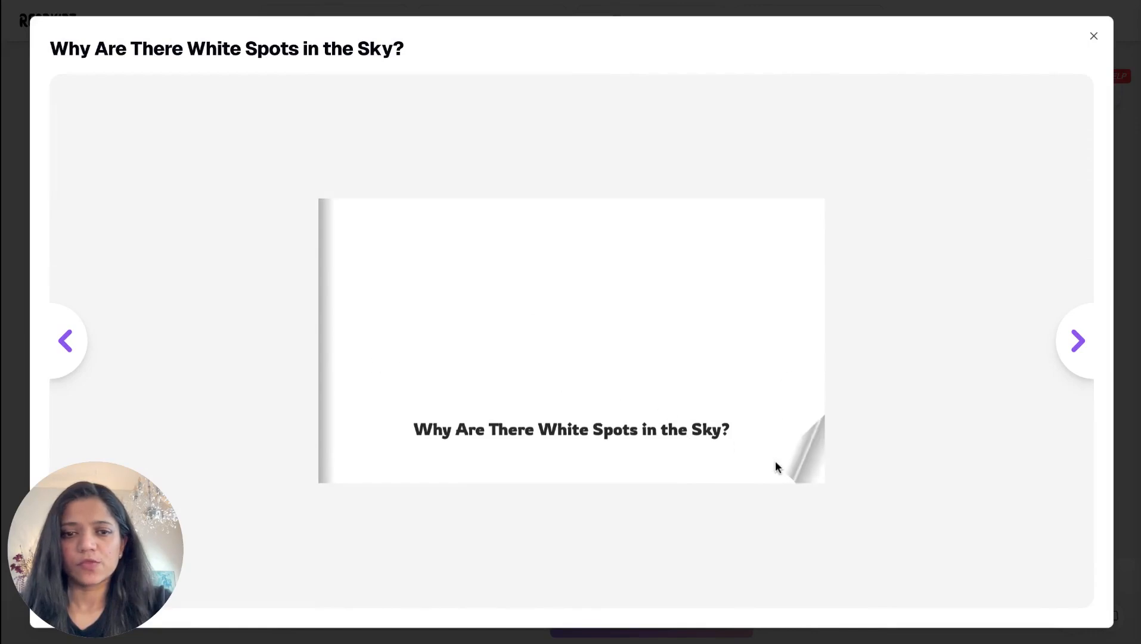
pyautogui.click(1082, 343)
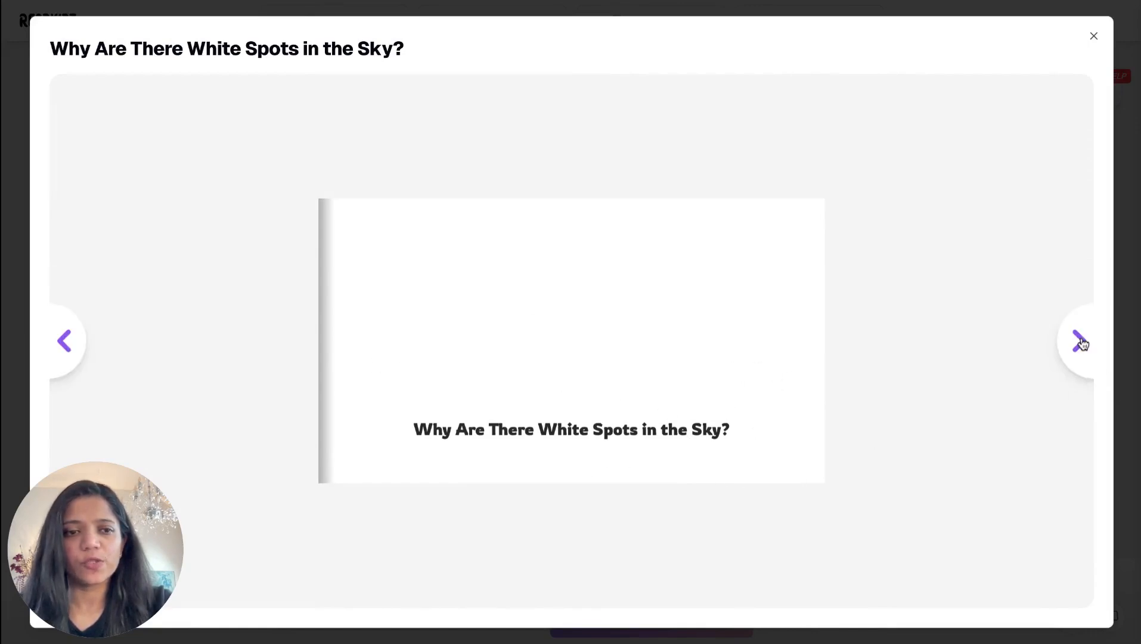
pyautogui.click(1080, 357)
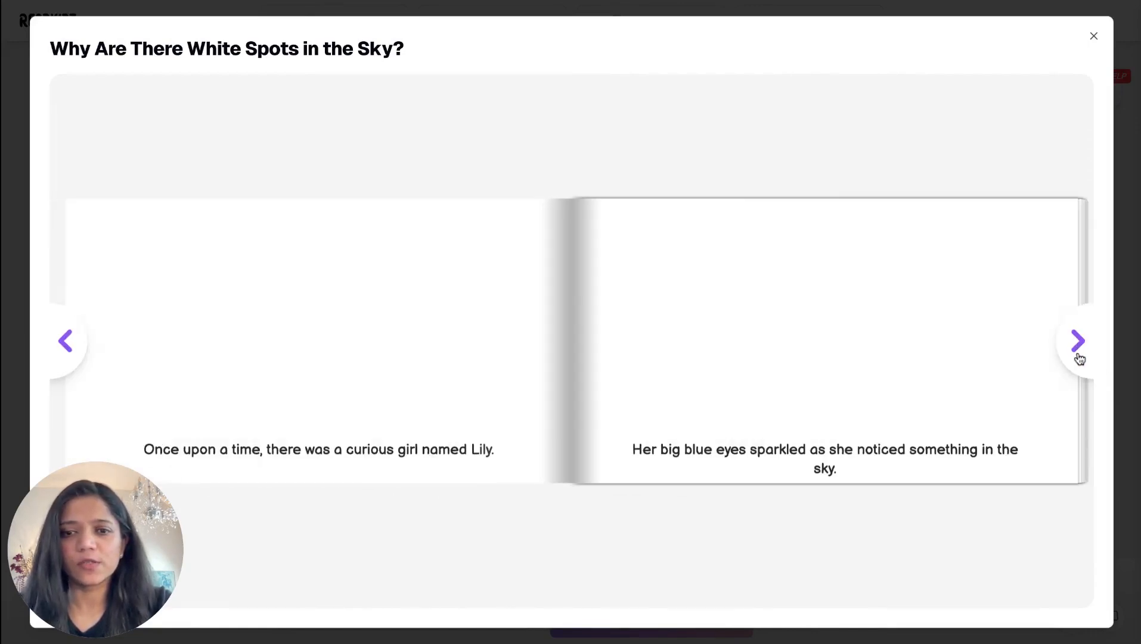
pyautogui.click(1080, 356)
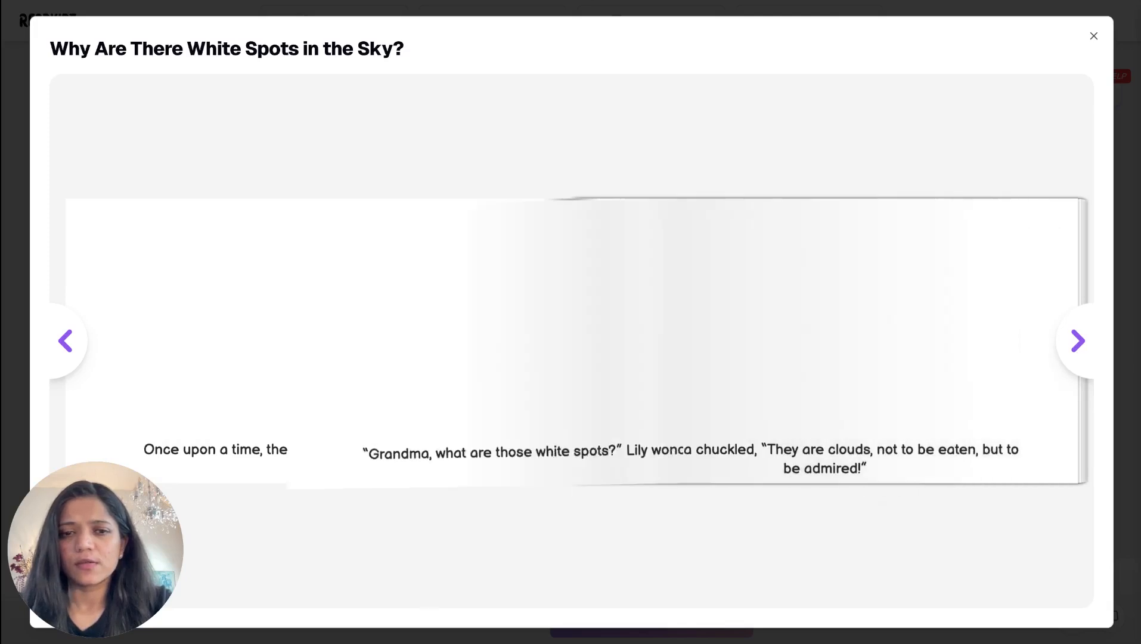
pyautogui.click(1080, 357)
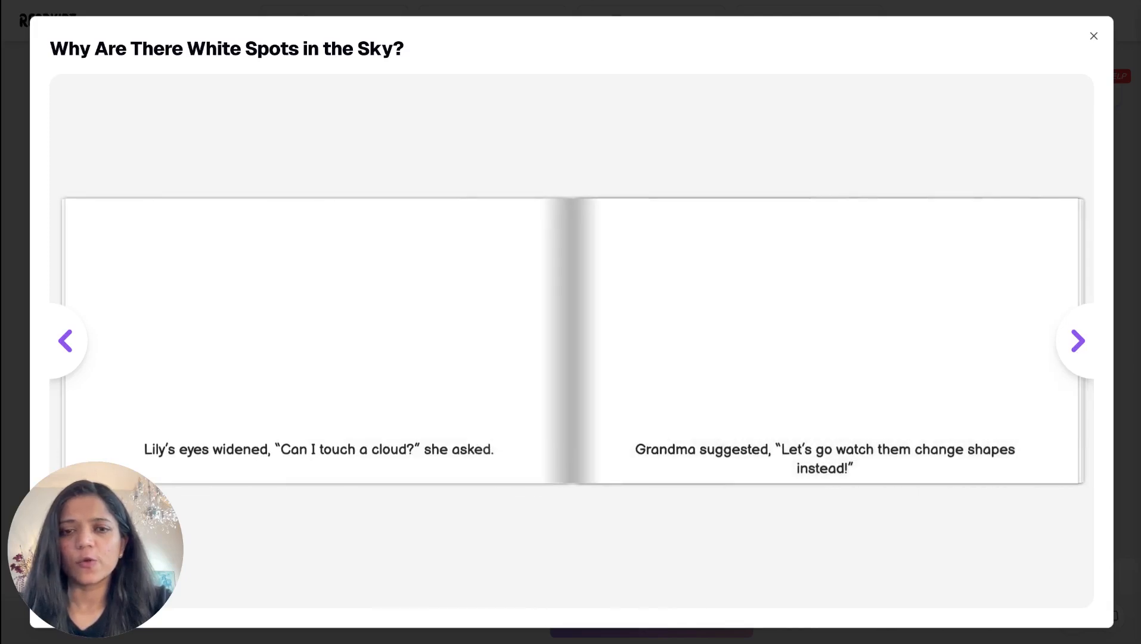
pyautogui.click(1080, 356)
pyautogui.click(1080, 357)
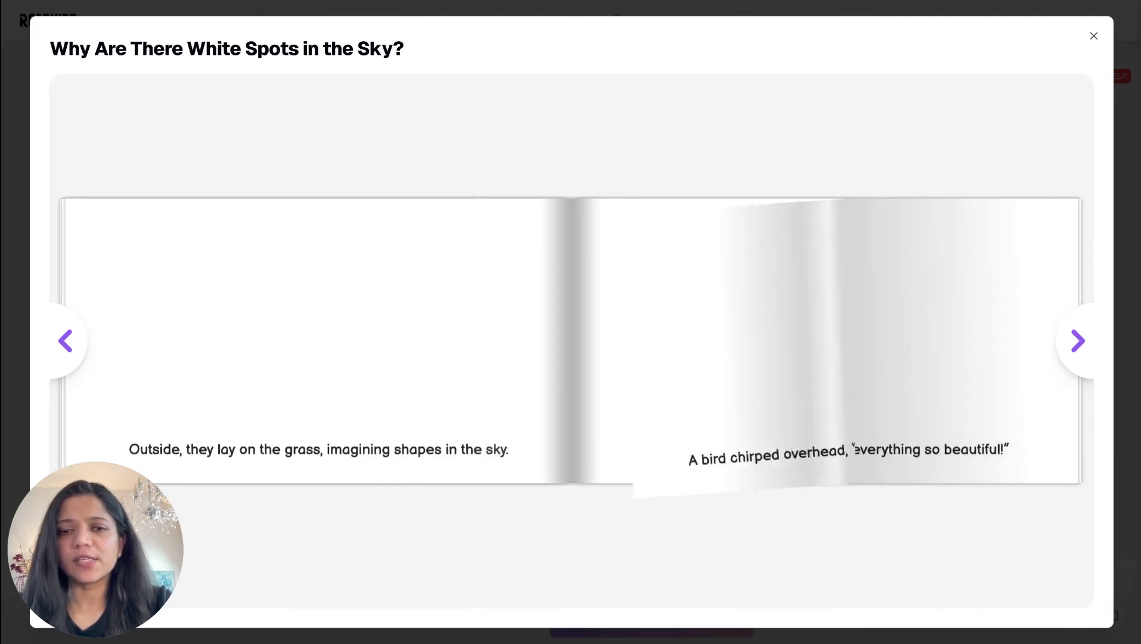
pyautogui.click(1081, 356)
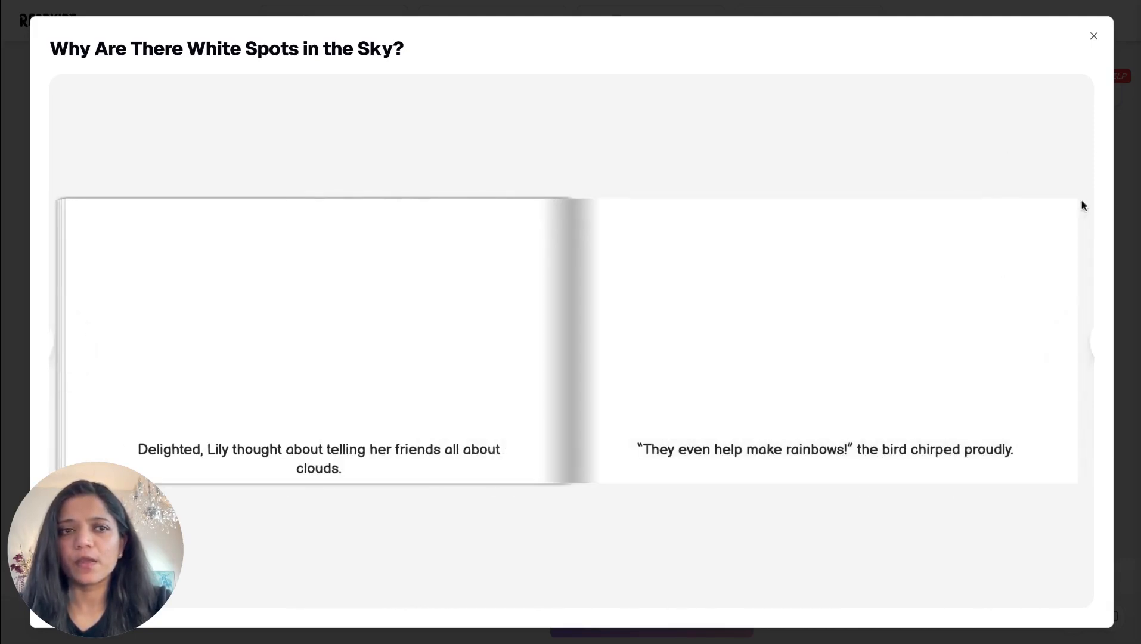
pyautogui.click(965, 448)
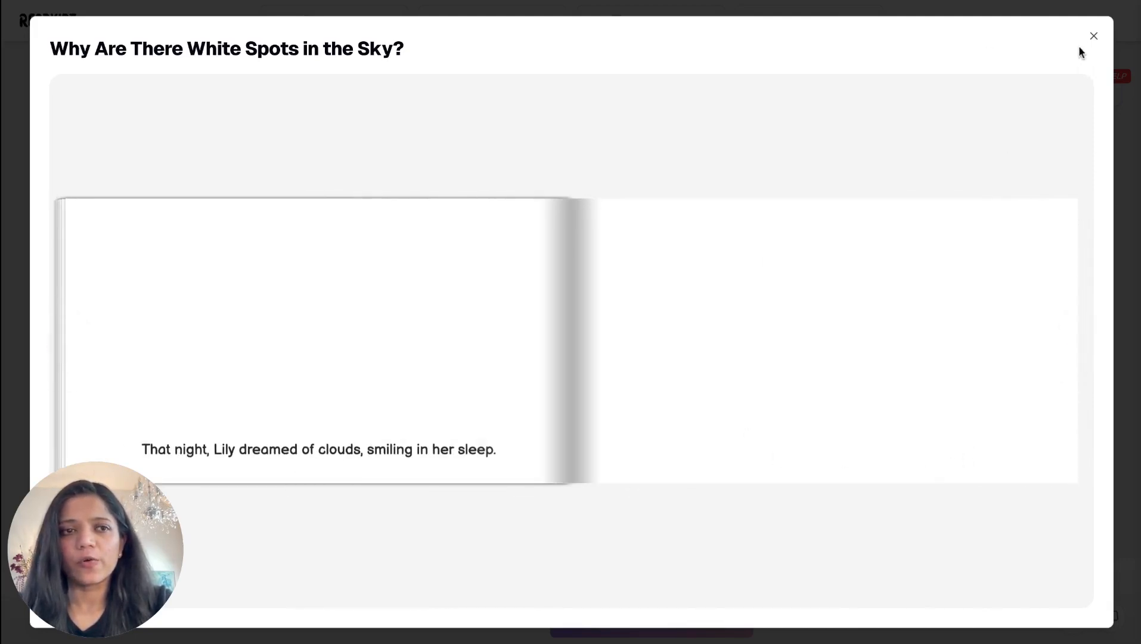
pyautogui.click(1094, 37)
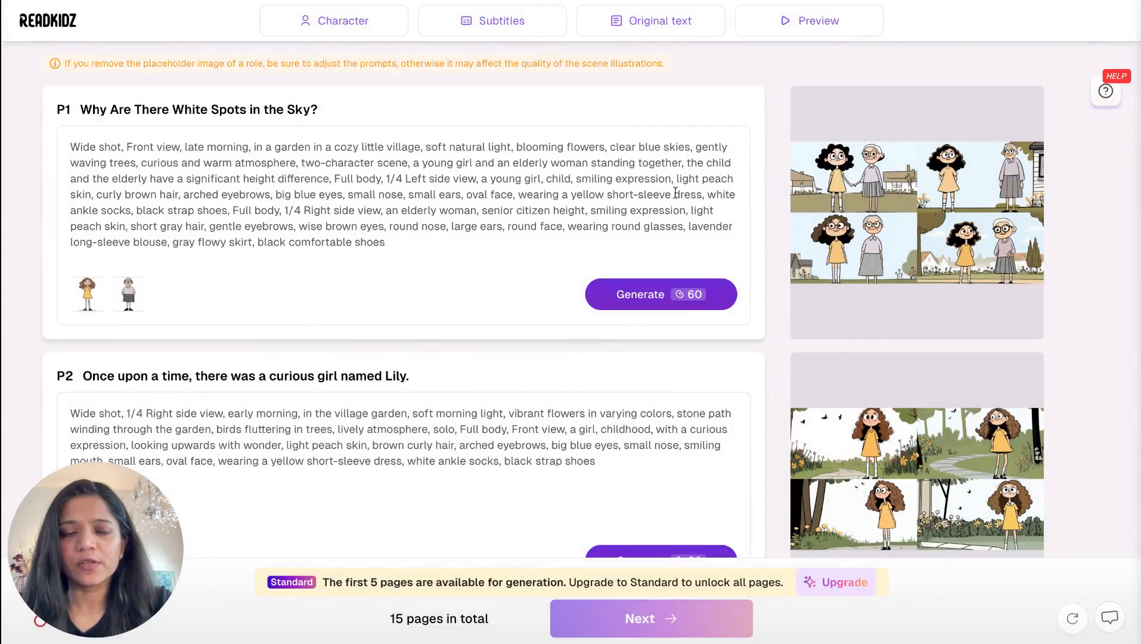
# Look through the scene prompts of the remaining pages and return to page 1
pyautogui.moveTo(857, 245)
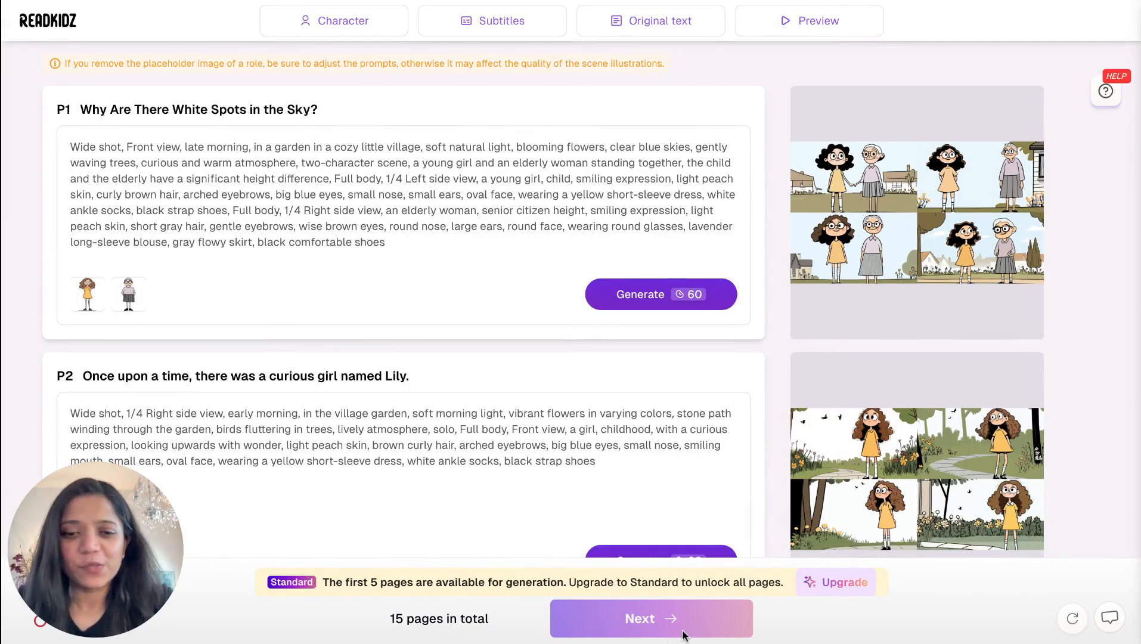
pyautogui.scroll(-20, 731, 455)
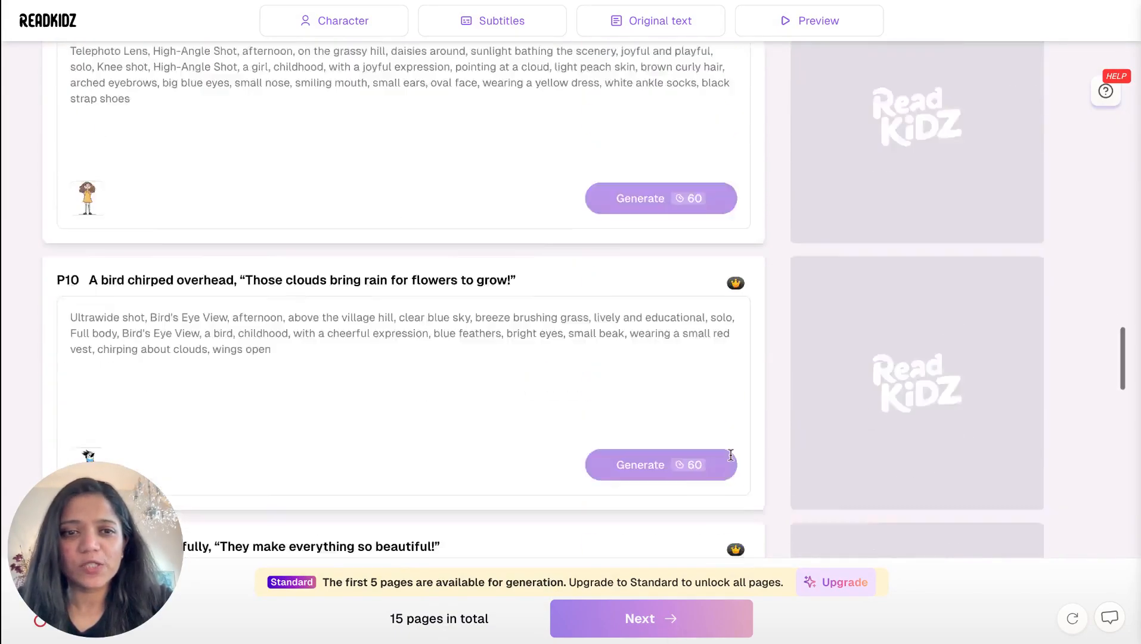
pyautogui.scroll(20, 731, 455)
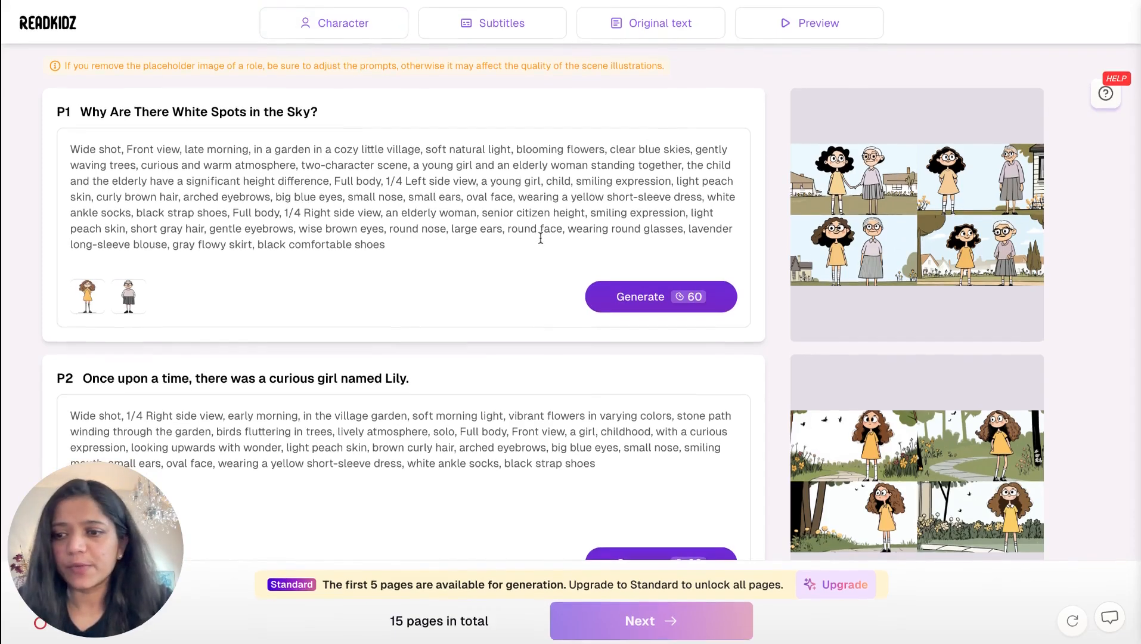
pyautogui.moveTo(90, 558); pyautogui.dragTo(114, 427)
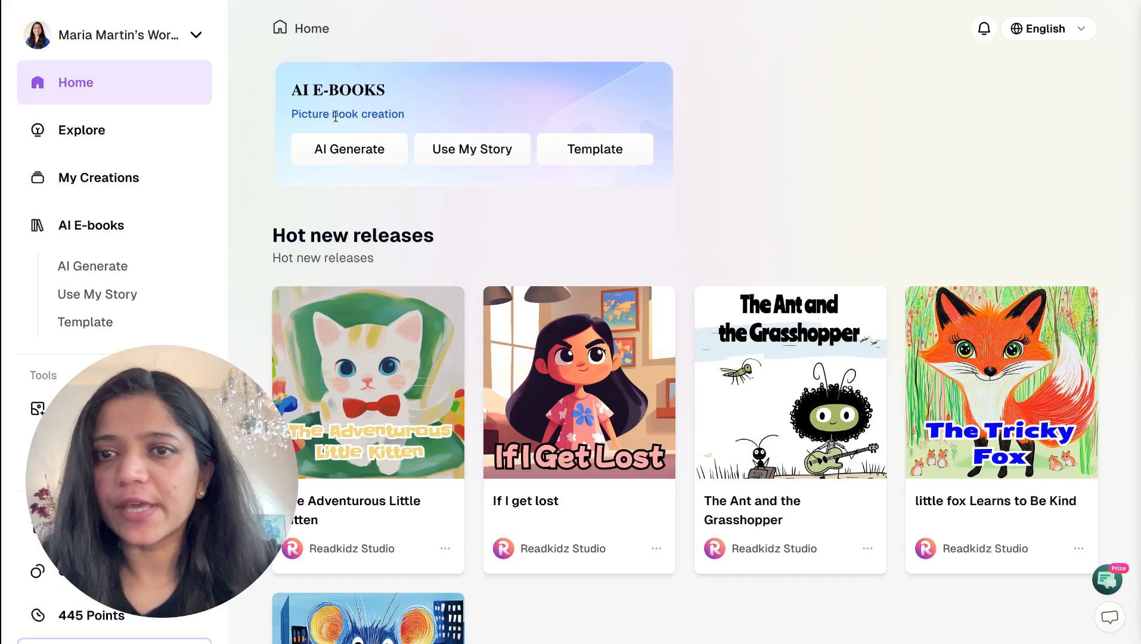
# Browse the official content in Explore, return to Home, and take a brief look at the Use My Story page
pyautogui.click(103, 136)
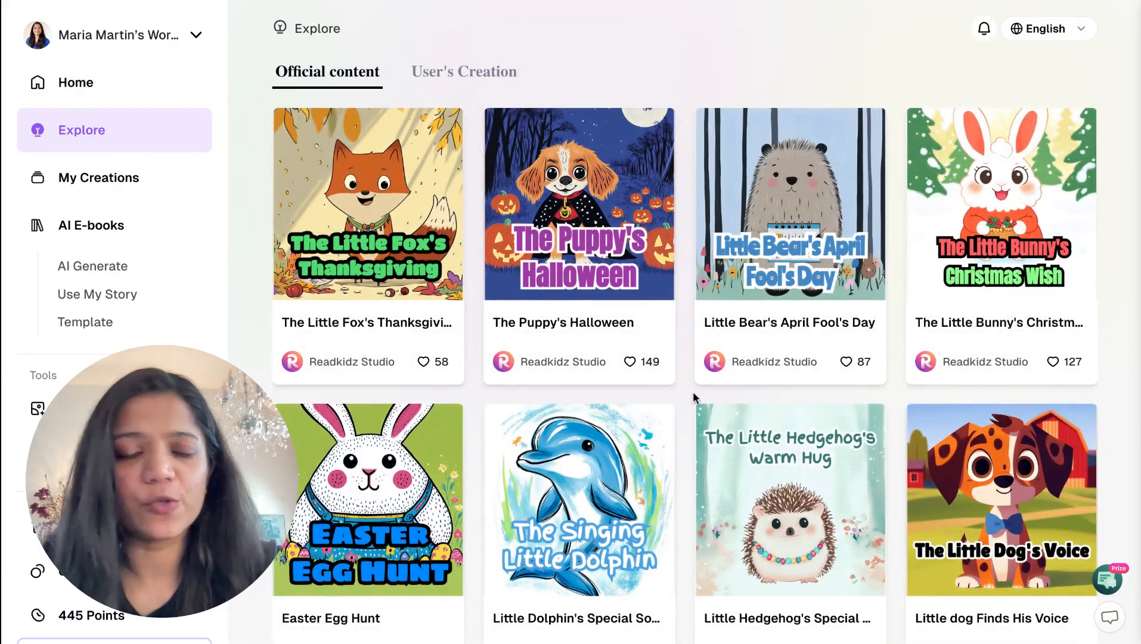
pyautogui.scroll(-5, 693, 396)
pyautogui.scroll(5, 694, 397)
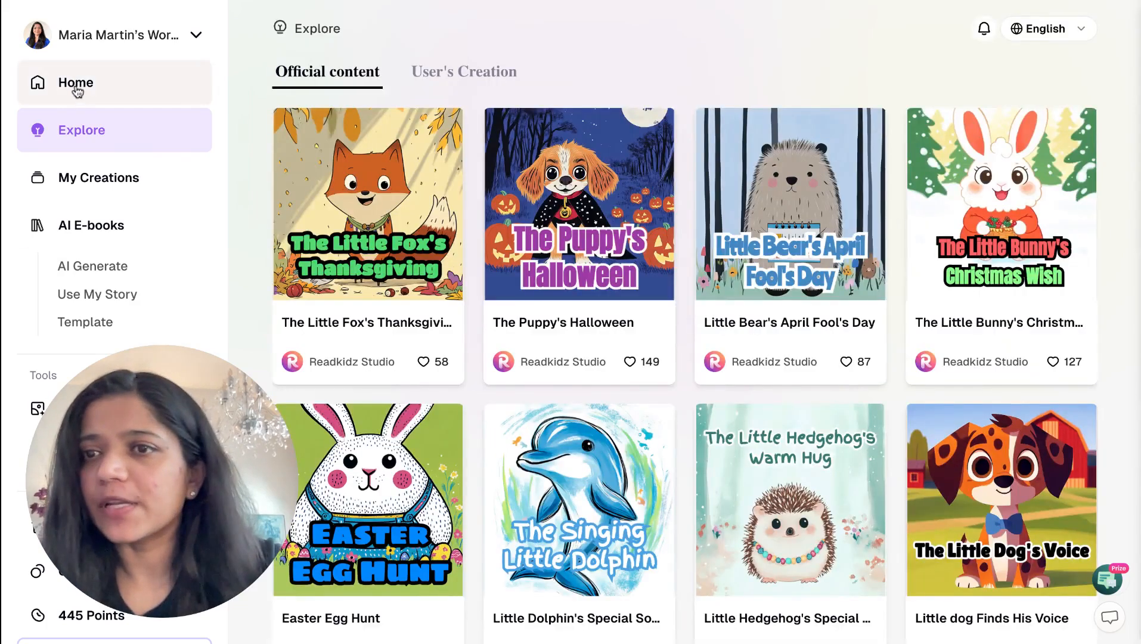
pyautogui.hotkey('alt', 'Left')
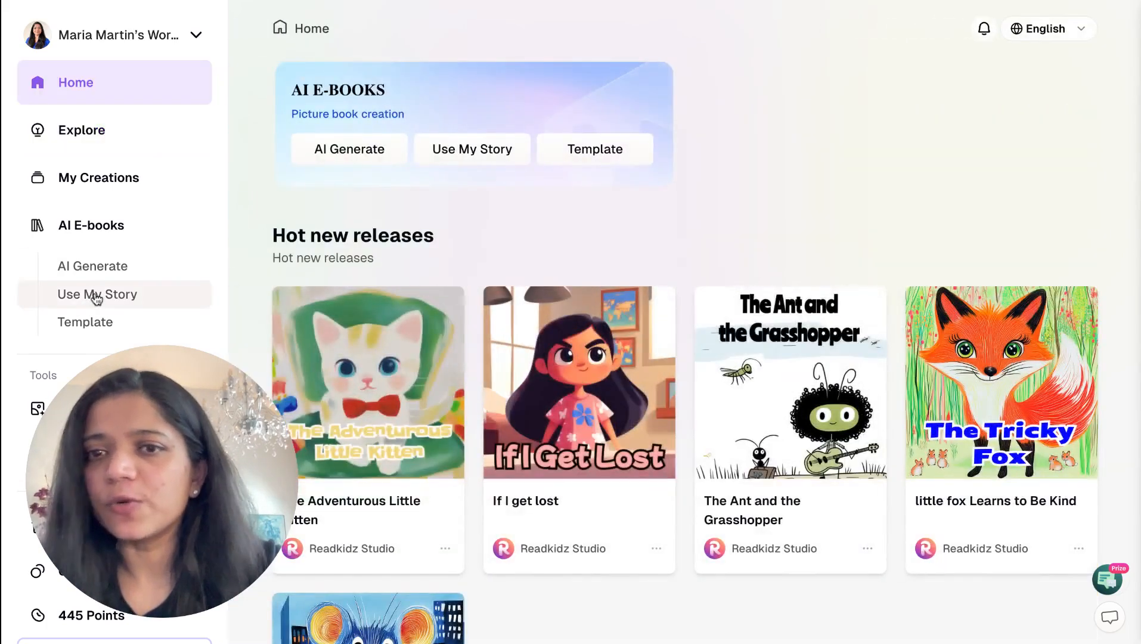
pyautogui.click(97, 295)
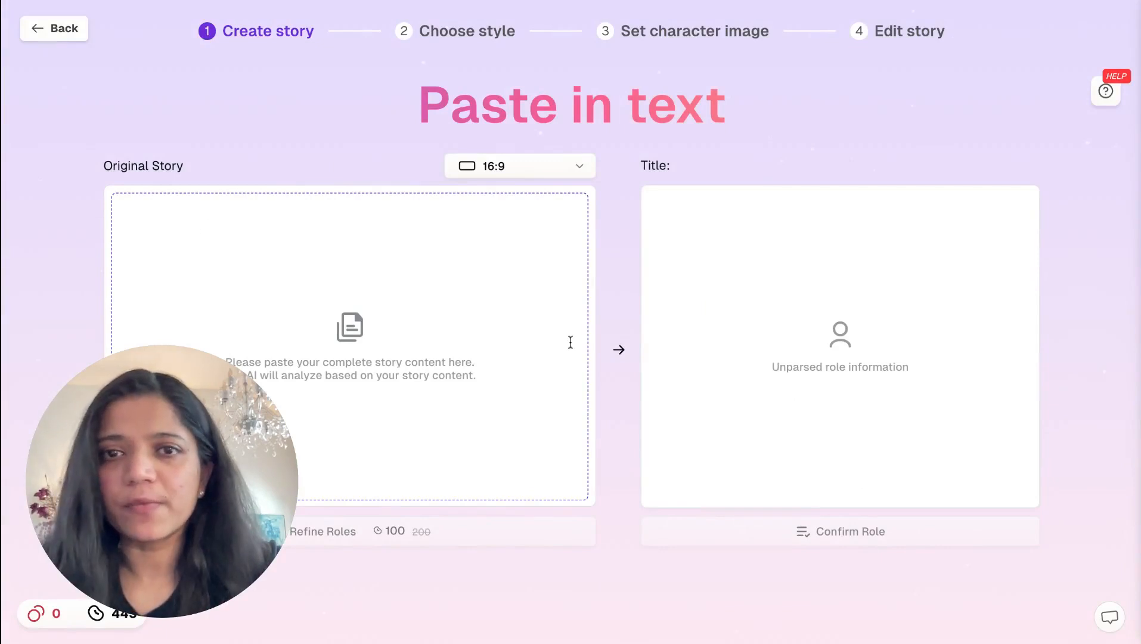
pyautogui.click(54, 28)
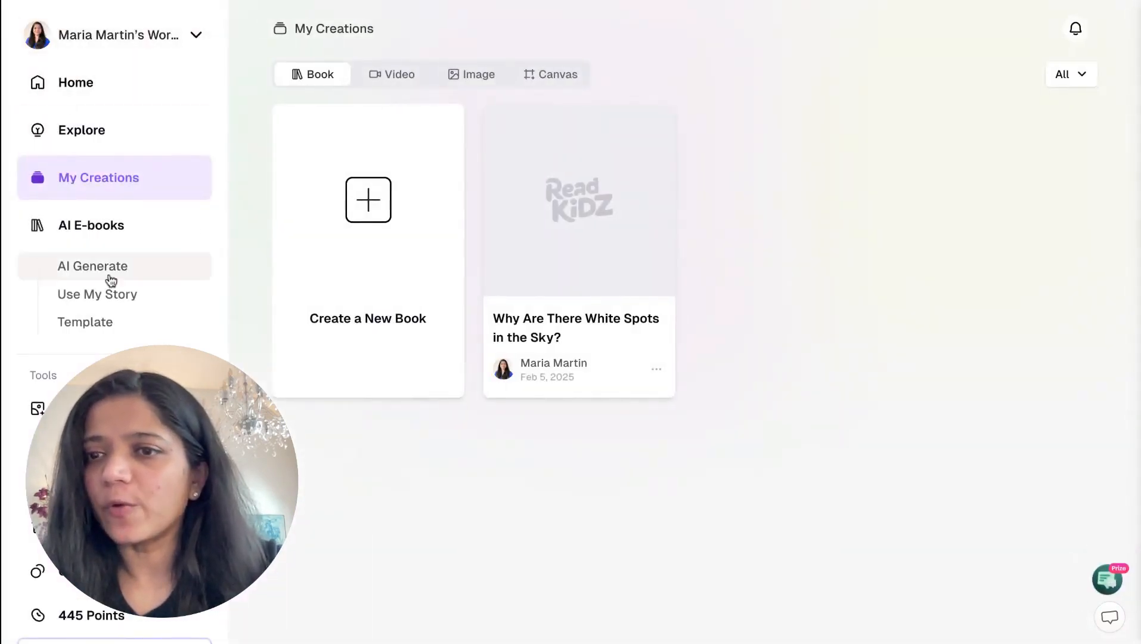
# Check the Video and Image categories of My Creations, view the video filter options, and return to the Book category
pyautogui.moveTo(112, 463); pyautogui.dragTo(77, 465)
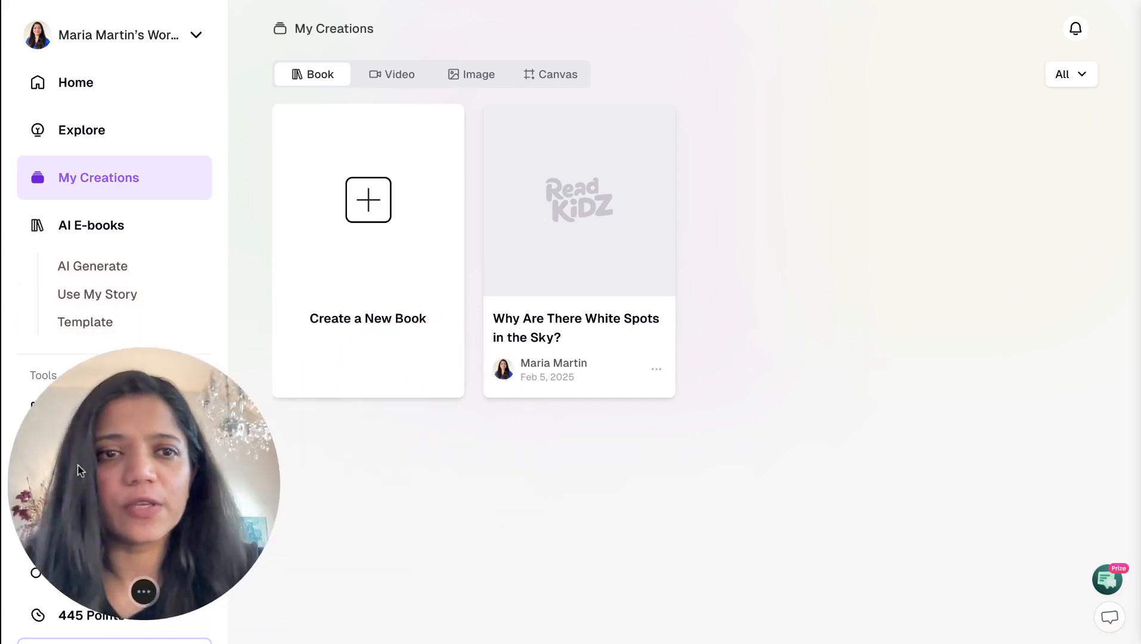
pyautogui.click(390, 79)
pyautogui.tripleClick(715, 360)
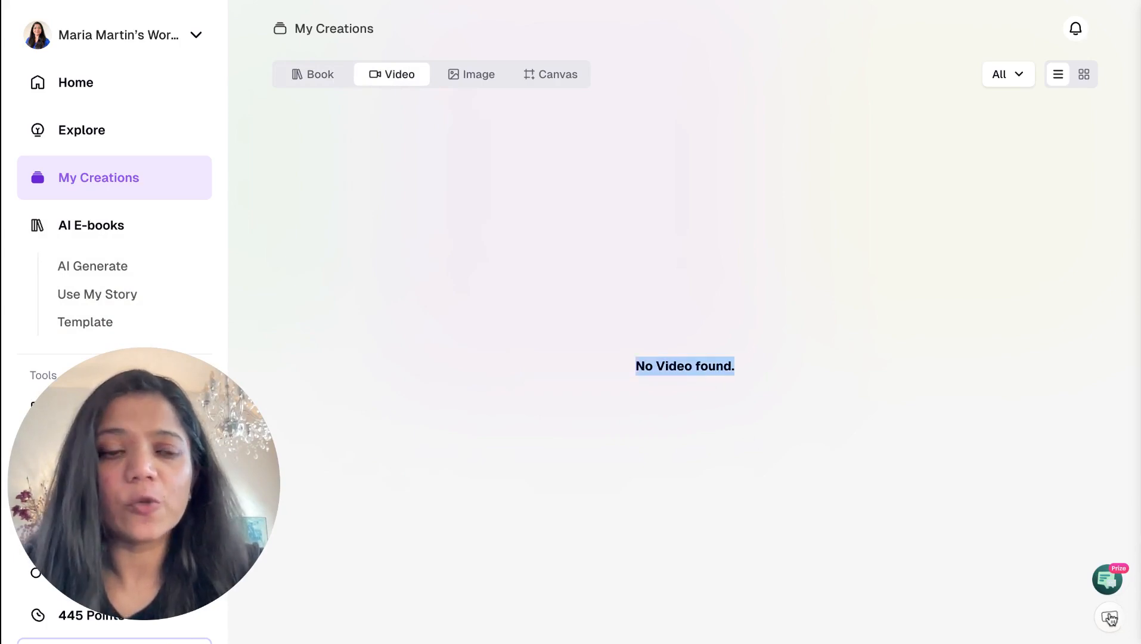
pyautogui.click(940, 372)
pyautogui.click(1009, 87)
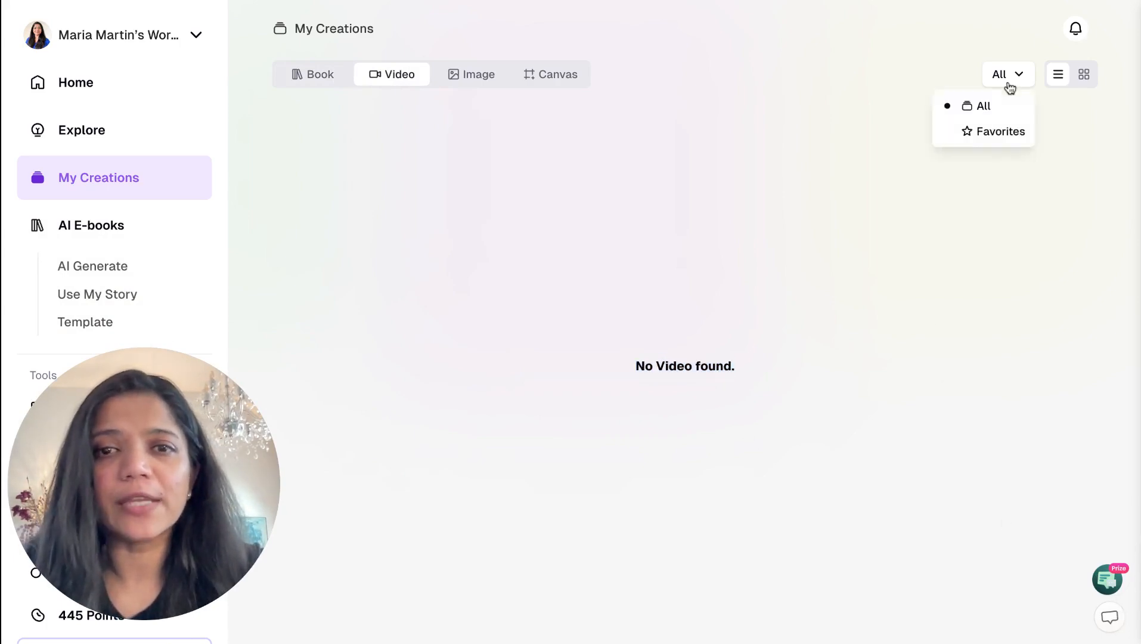
pyautogui.click(654, 250)
pyautogui.click(487, 82)
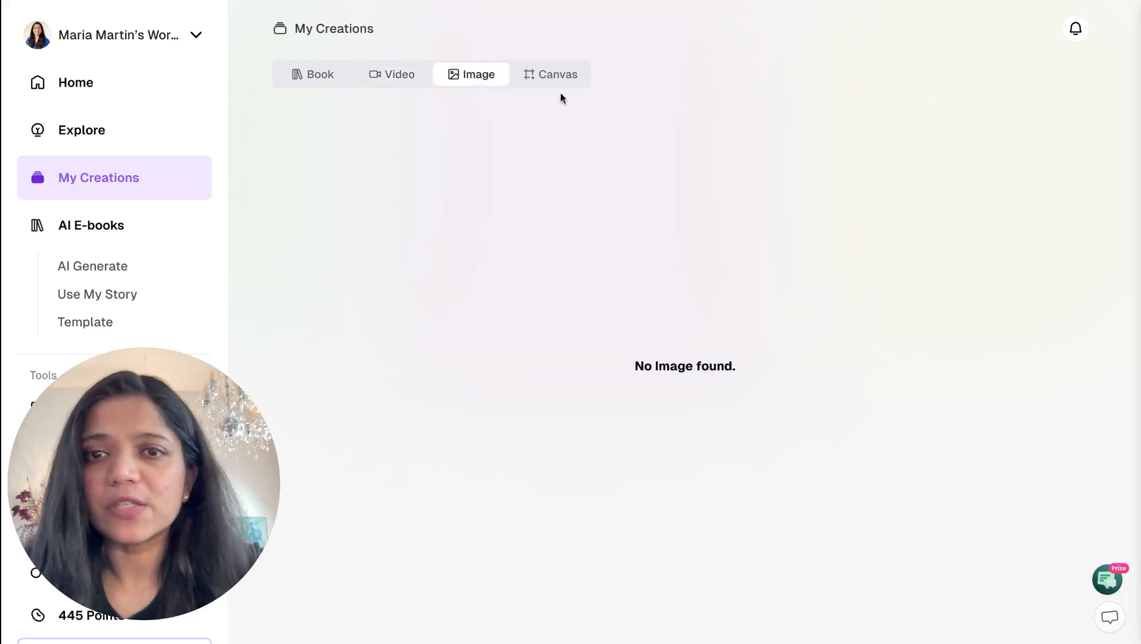
pyautogui.click(321, 81)
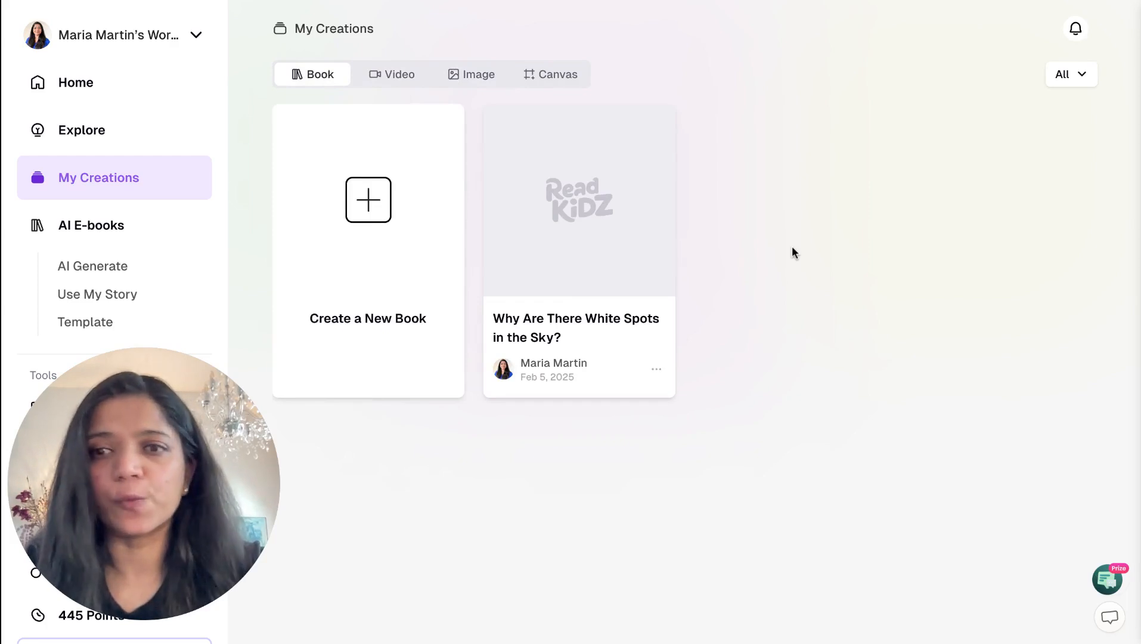
# Start a new book with Use My Story and paste in the long version of the story about Lulu and the night sky
pyautogui.click(124, 297)
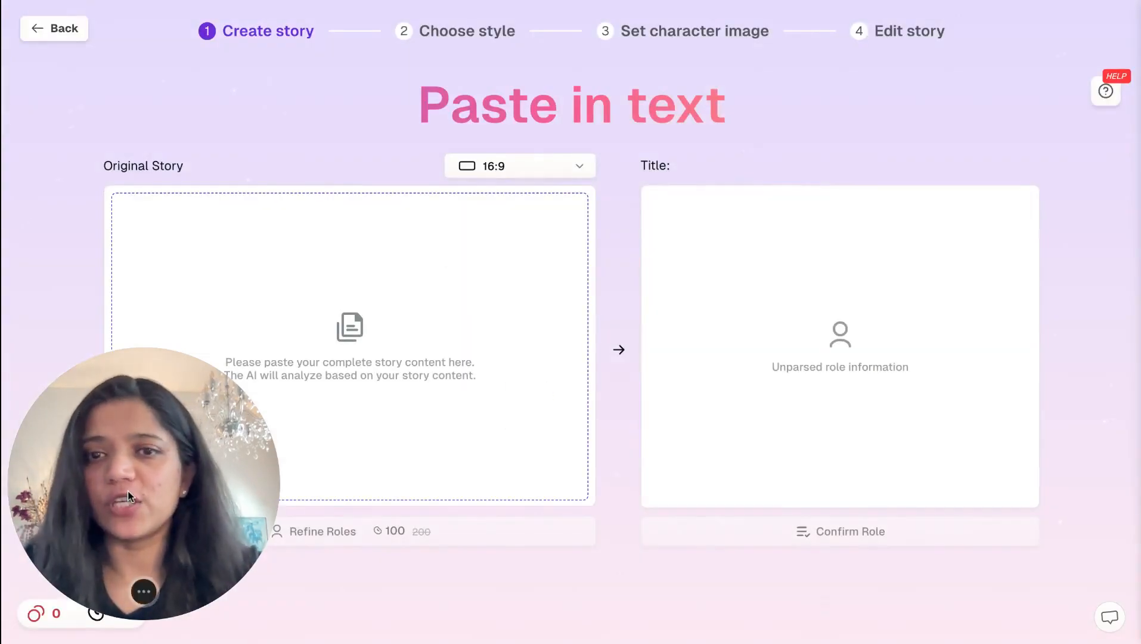
pyautogui.moveTo(130, 499)
pyautogui.mouseDown()
pyautogui.moveTo(418, 513)
pyautogui.moveTo(131, 494)
pyautogui.mouseUp()
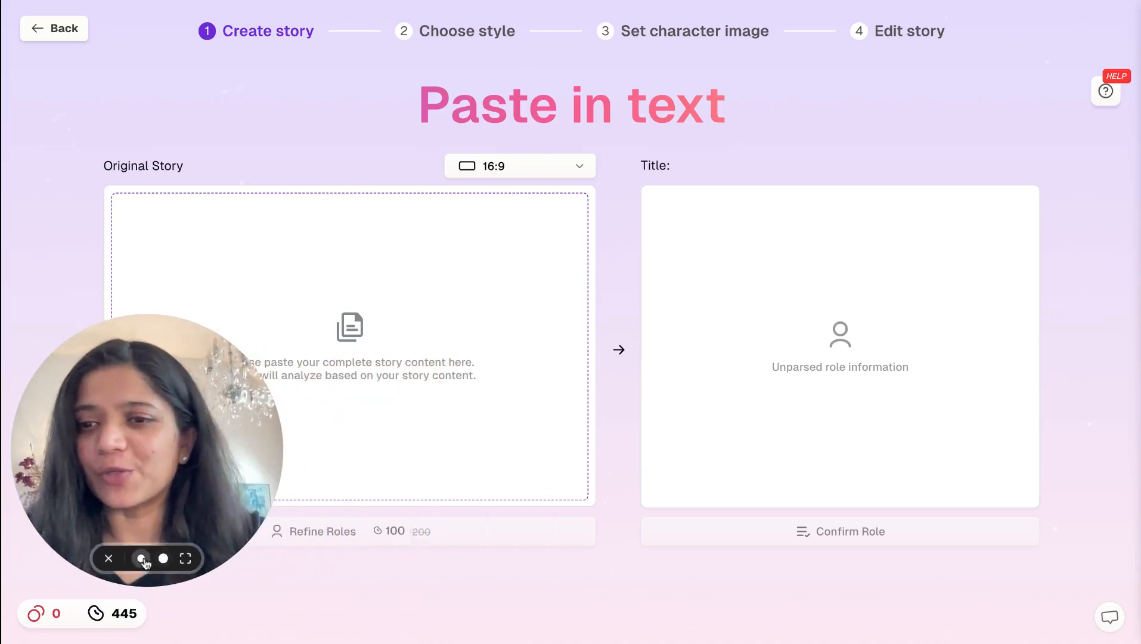
pyautogui.click(141, 559)
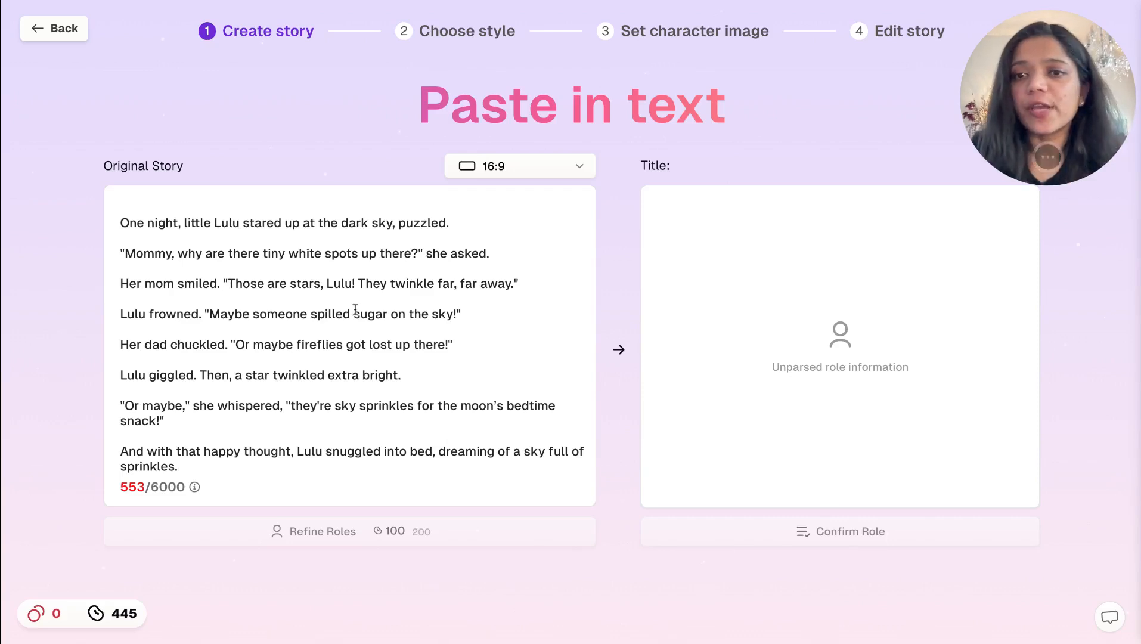
pyautogui.moveTo(195, 482)
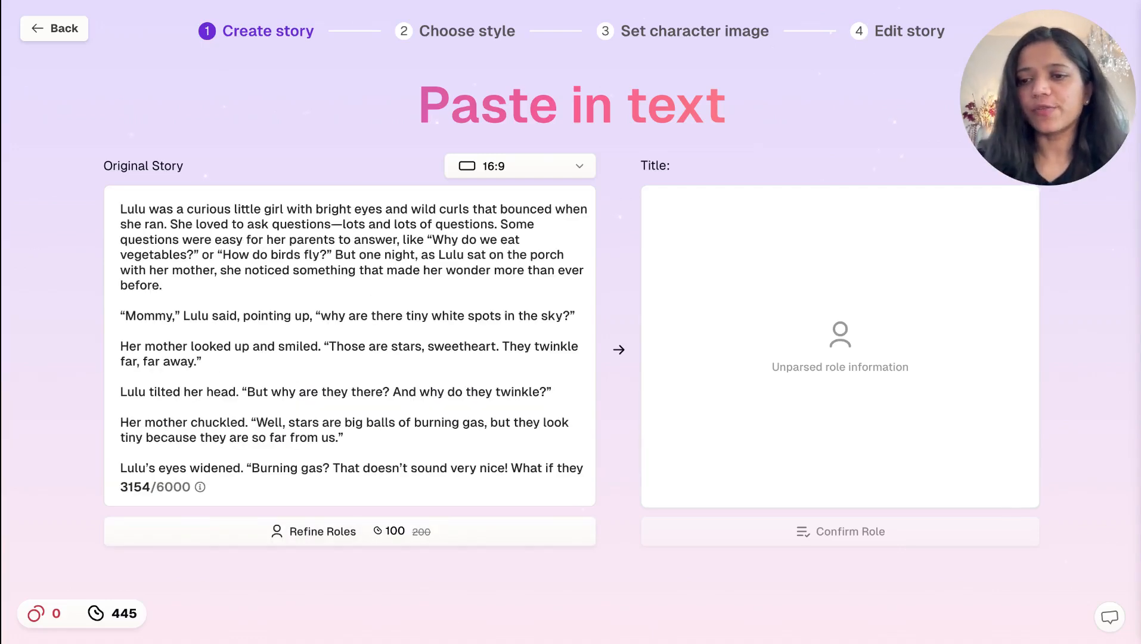
# Refine the roles from the pasted Lulu story and confirm them to continue to the style selection
pyautogui.click(318, 534)
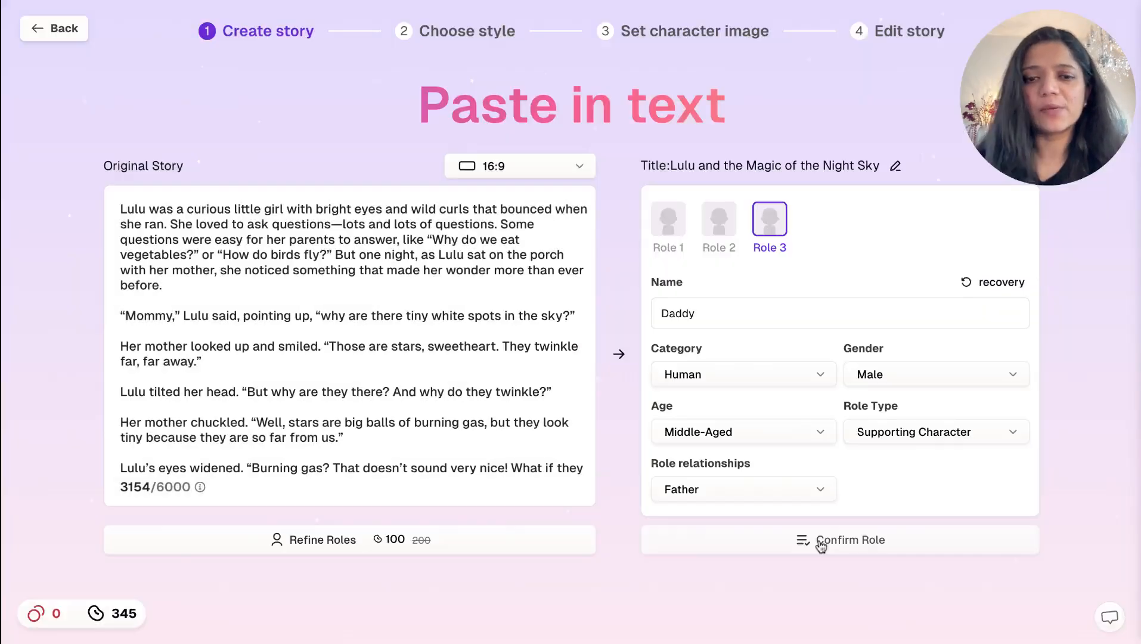
pyautogui.click(820, 542)
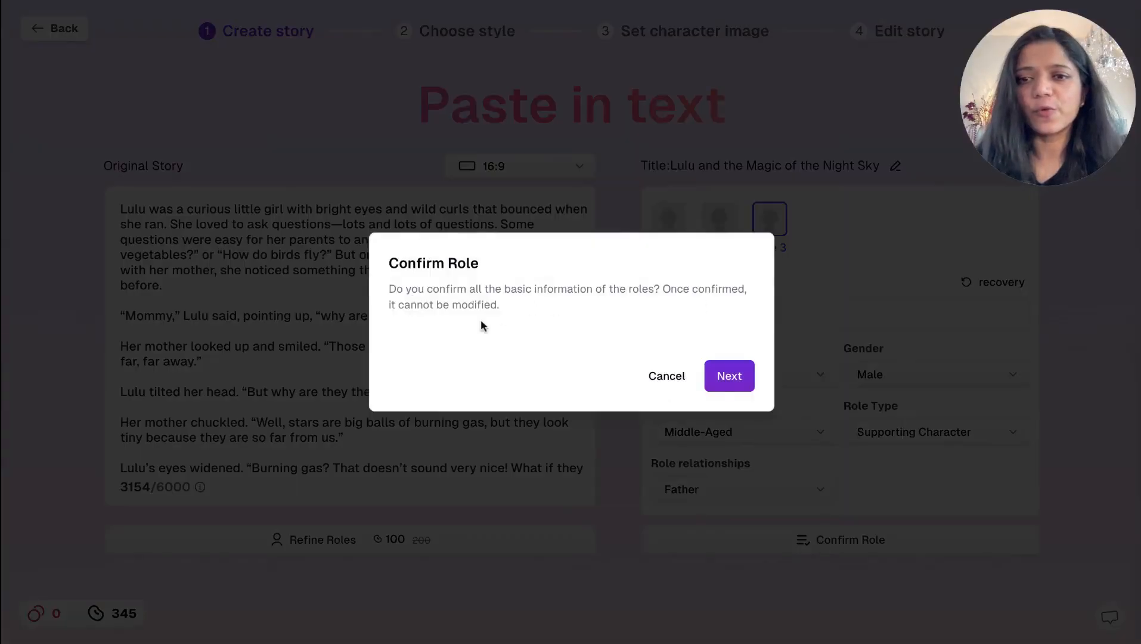
pyautogui.click(737, 387)
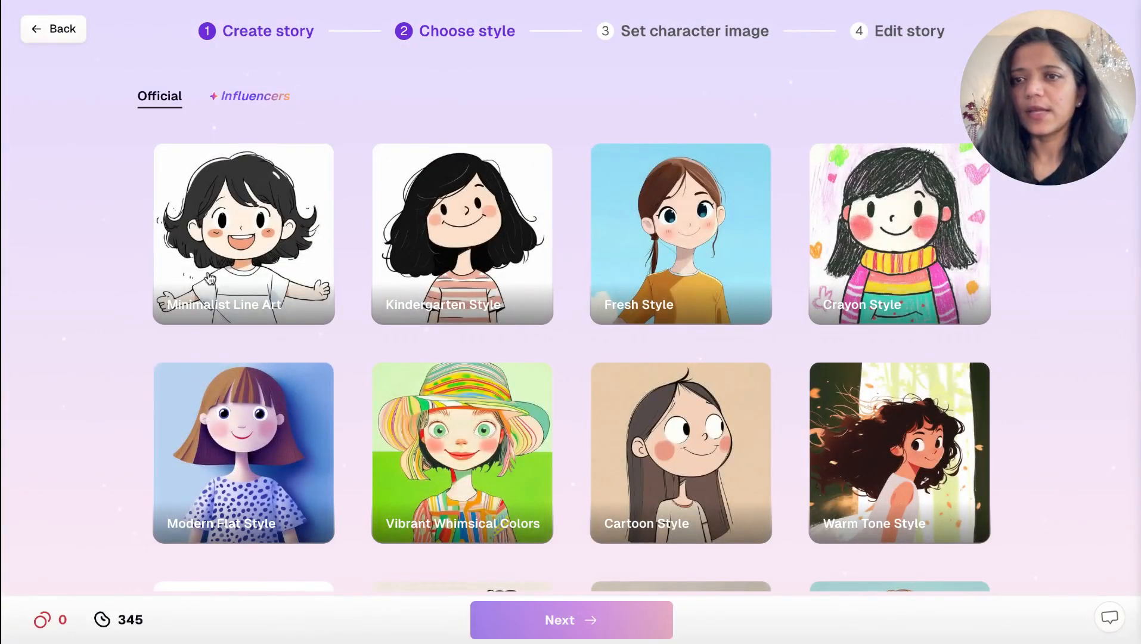
# Browse the official drawing styles, choose Minimalist Line Art for the Lulu book, and continue to the character images
pyautogui.scroll(-10, 484, 395)
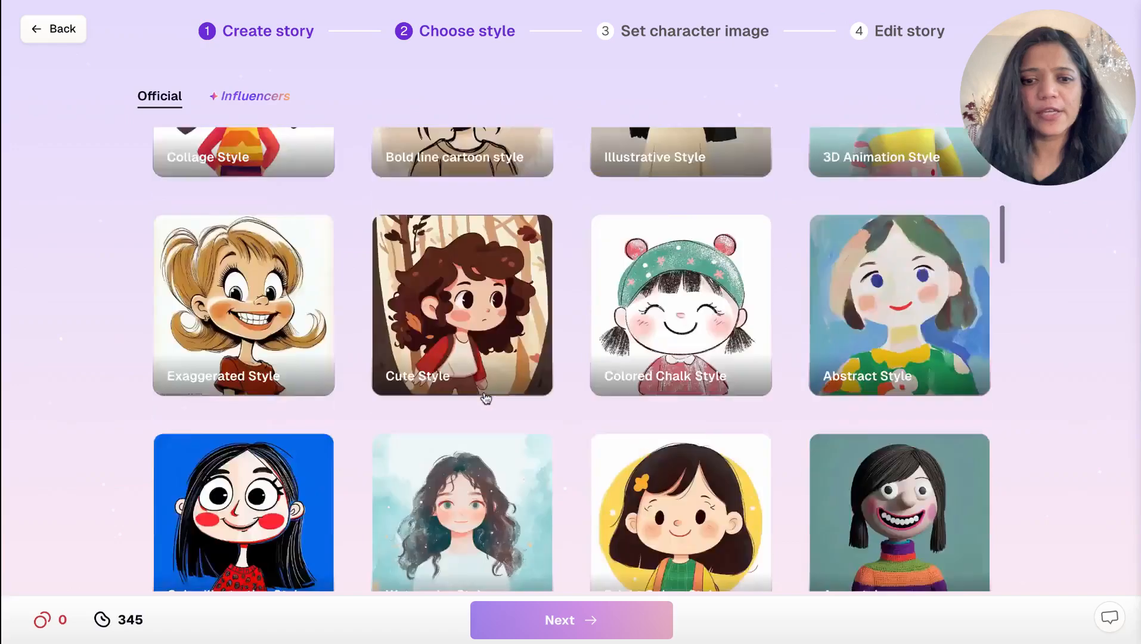
pyautogui.scroll(-10, 484, 398)
pyautogui.scroll(20, 484, 398)
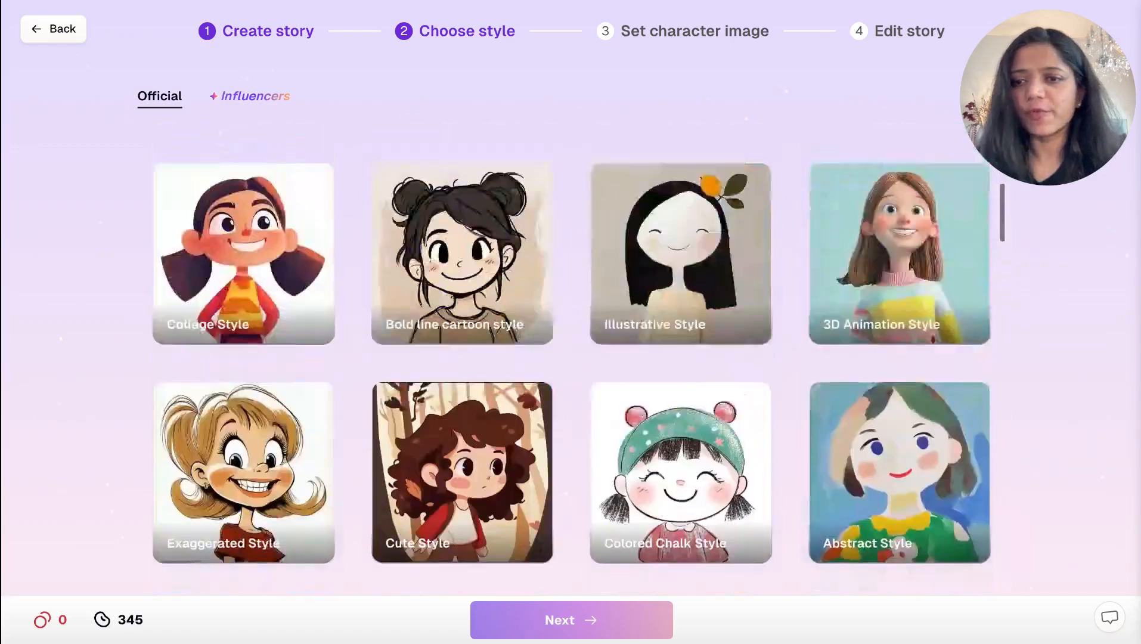
pyautogui.click(257, 221)
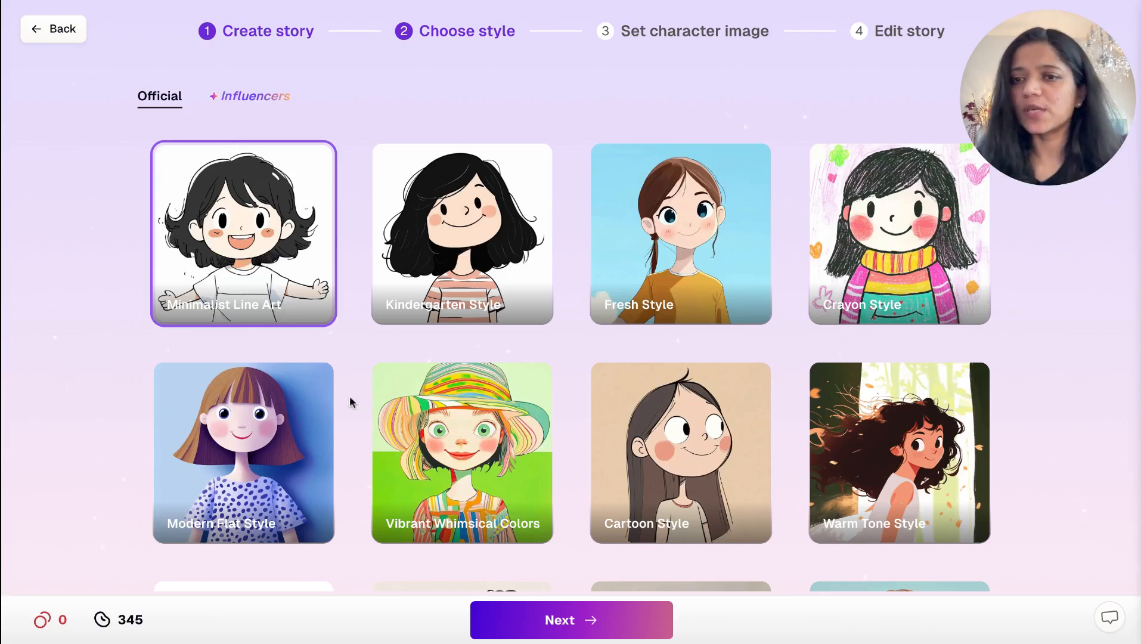
pyautogui.click(559, 634)
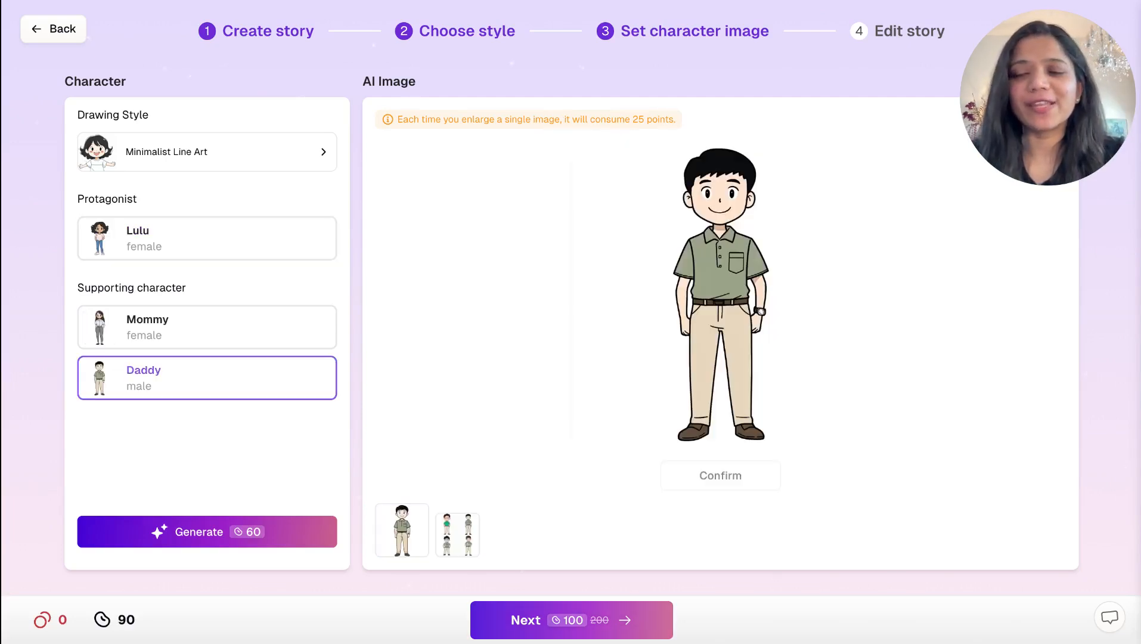
# Try to continue from the character images to the story editing stage, dismiss the plan purchase offer, and go back to My Creations
pyautogui.click(556, 620)
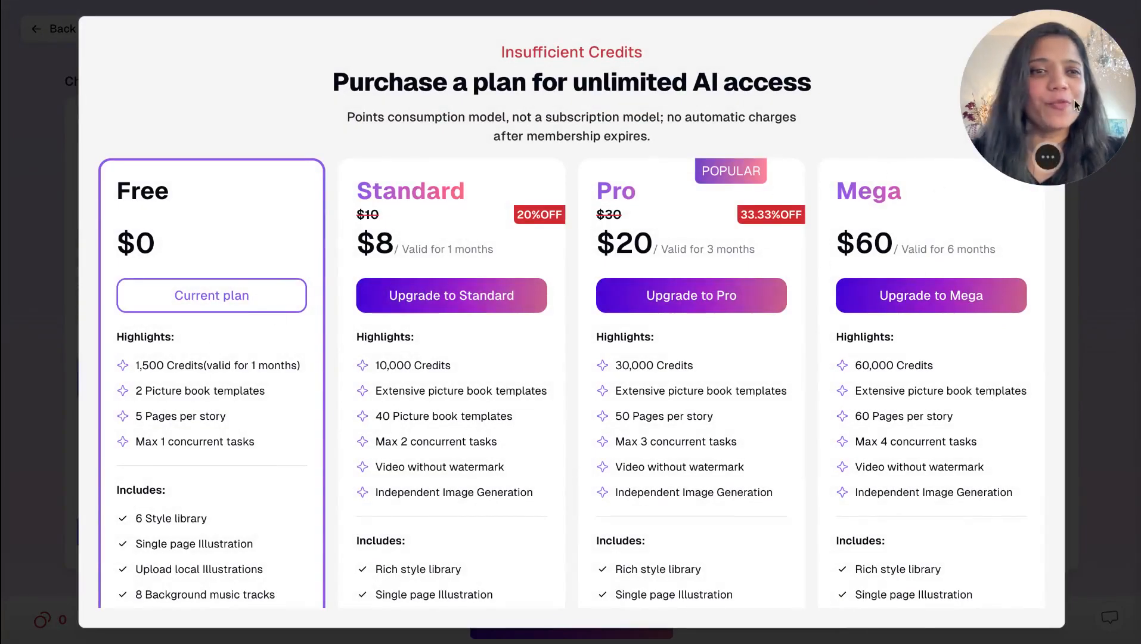
pyautogui.moveTo(1063, 91); pyautogui.dragTo(1062, 306)
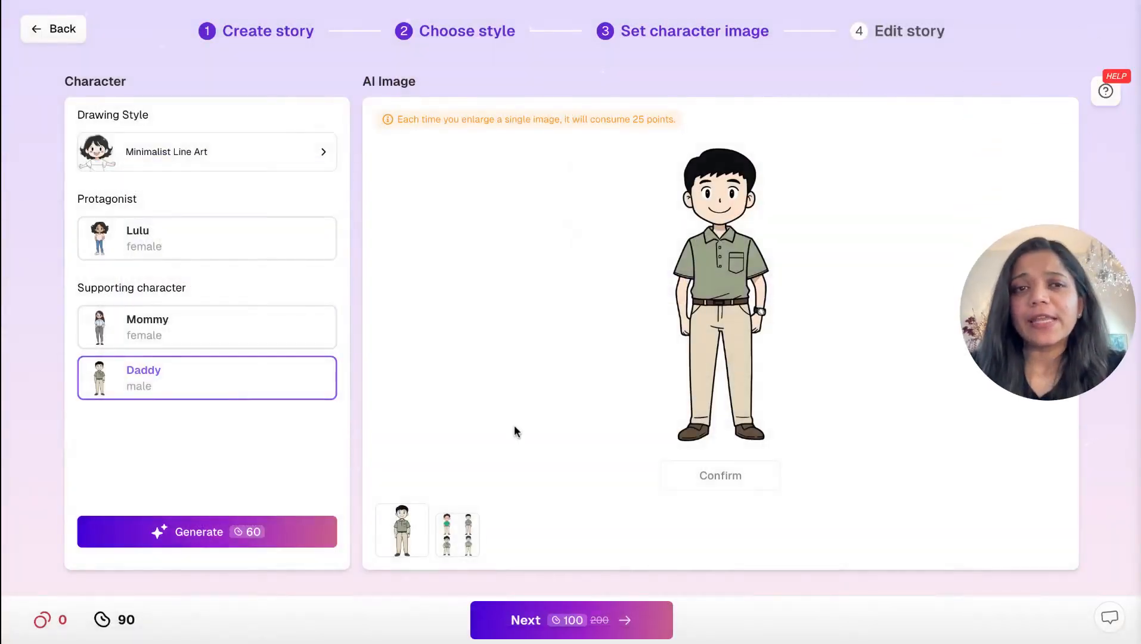
pyautogui.click(57, 35)
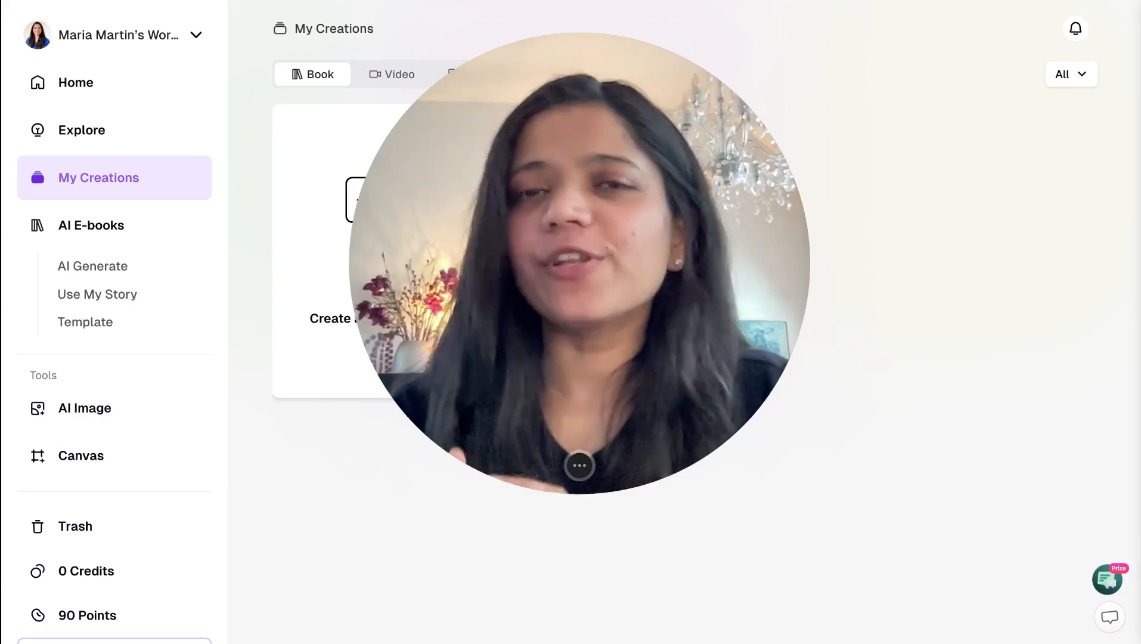